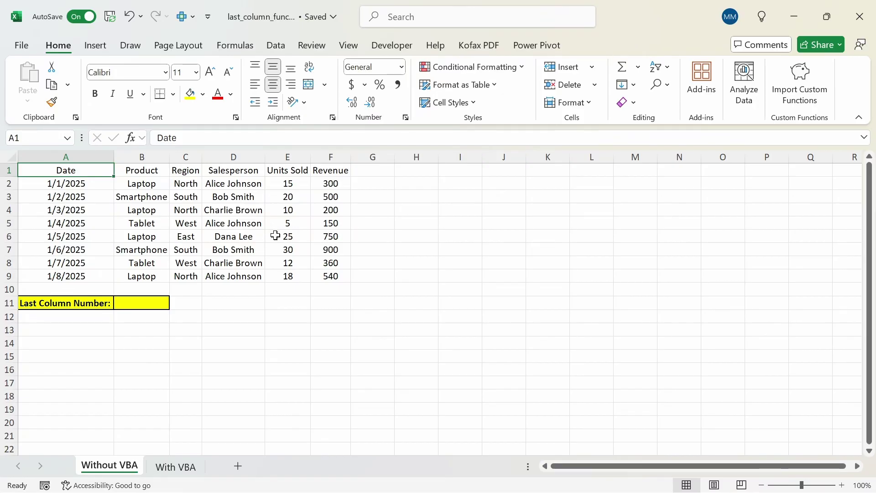
In B11 start =LOOKUP(2, with an absolute $2:$2<>"" non-blank test on row 2.
{"action": "left_click", "coordinate": [158, 301]}
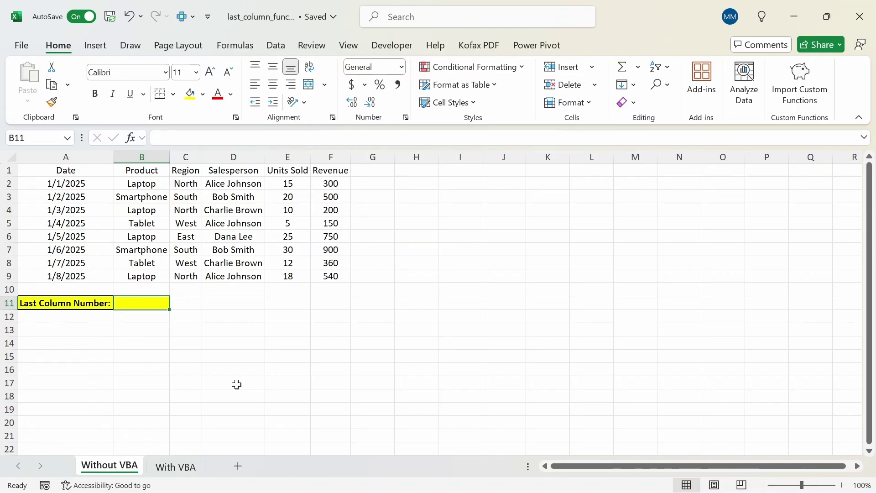
{"action": "type", "text": "=loo"}
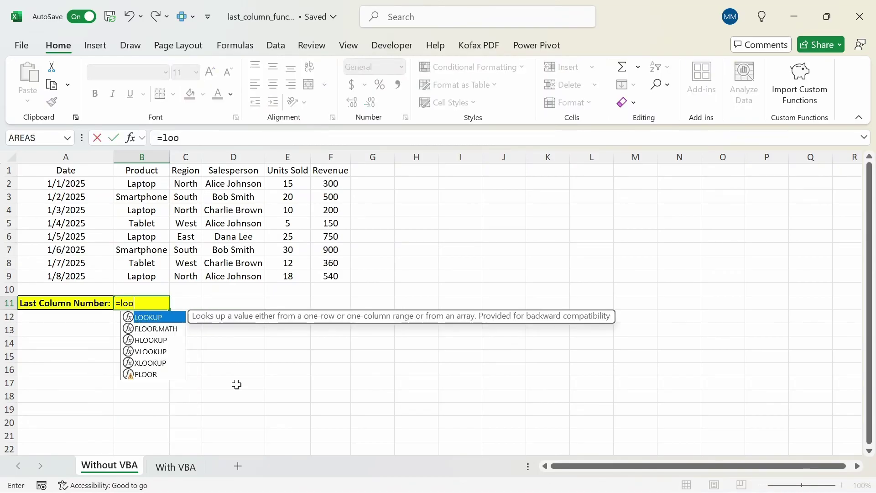
{"action": "key", "text": "Tab"}
{"action": "type", "text": "2,"}
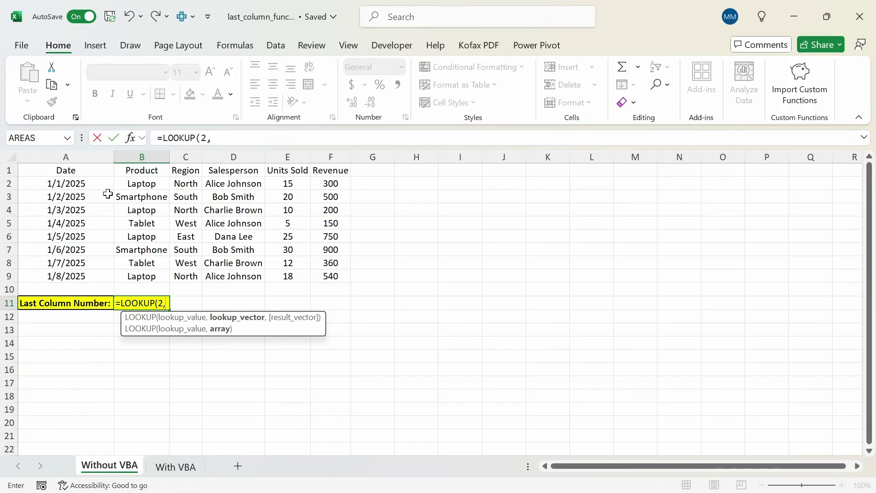
{"action": "left_click", "coordinate": [82, 189]}
{"action": "key", "text": "shift+space"}
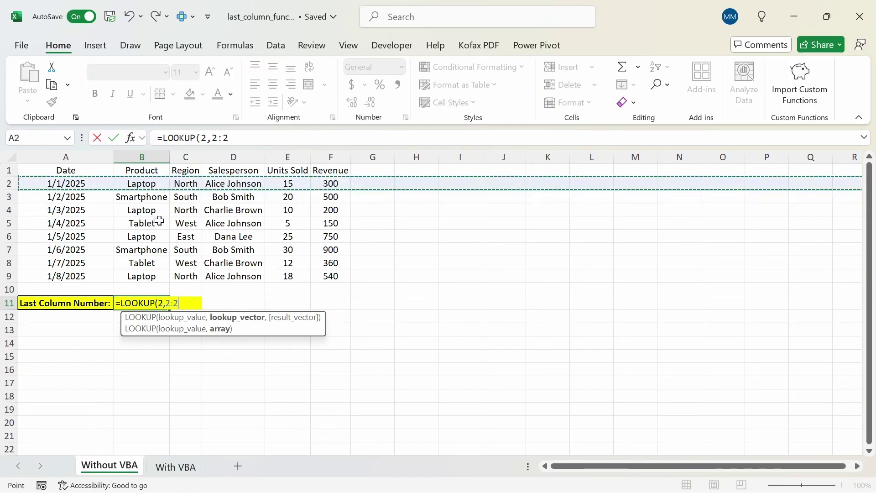
{"action": "key", "text": "F4"}
{"action": "type", "text": "<>"}
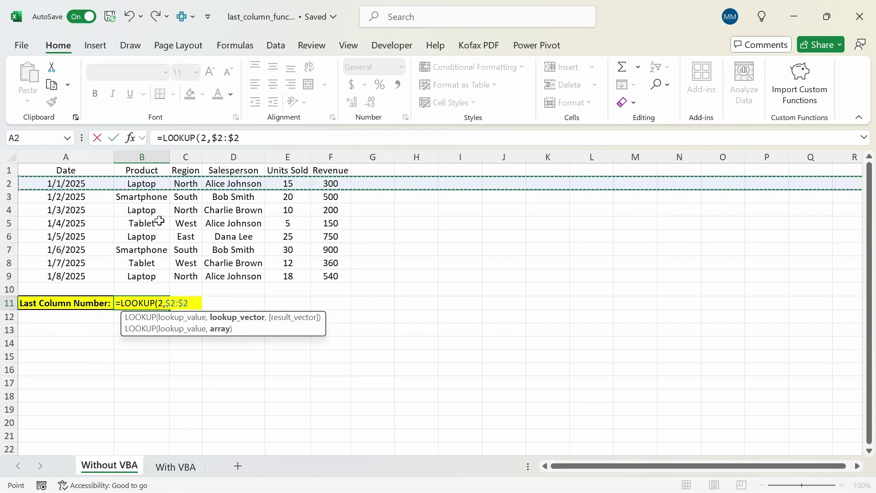
{"action": "type", "text": "\"\""}
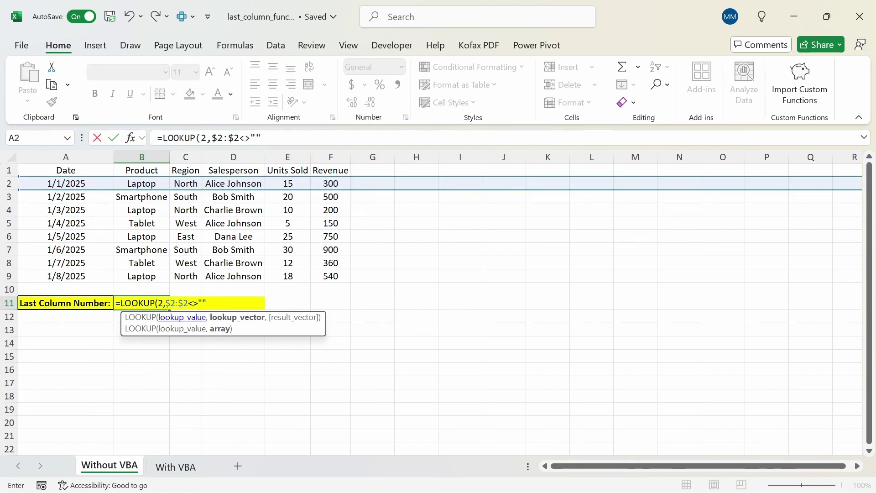
Complete B11 as =LOOKUP(2,1/($2:$2<>""),COLUMN($2:$2)), returning 6.
{"action": "key", "text": "Left"}
{"action": "key", "text": "Left"}
{"action": "key", "text": "Left"}
{"action": "key", "text": "Left"}
{"action": "key", "text": "Left"}
{"action": "key", "text": "Left"}
{"action": "key", "text": "Left"}
{"action": "key", "text": "Left"}
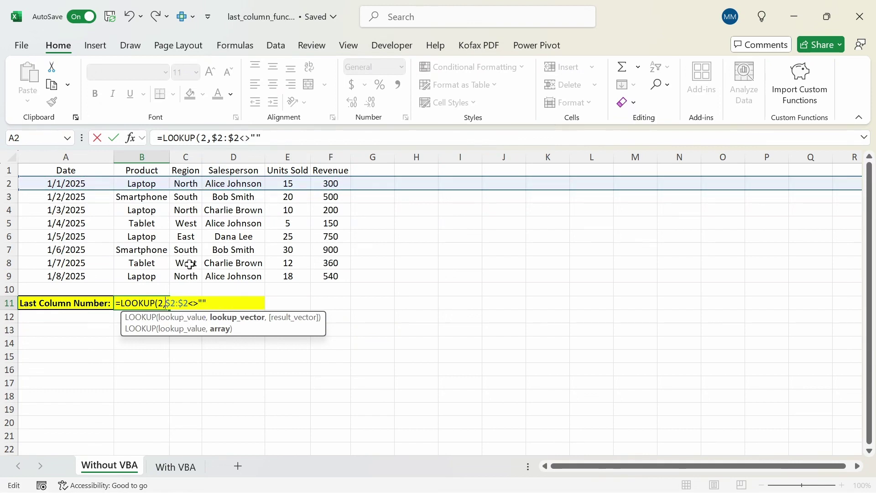
{"action": "type", "text": "1/"}
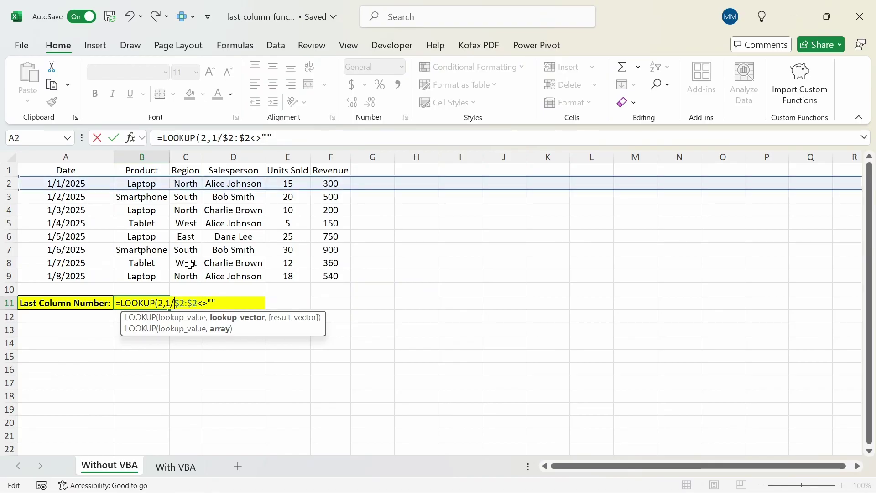
{"action": "type", "text": ")"}
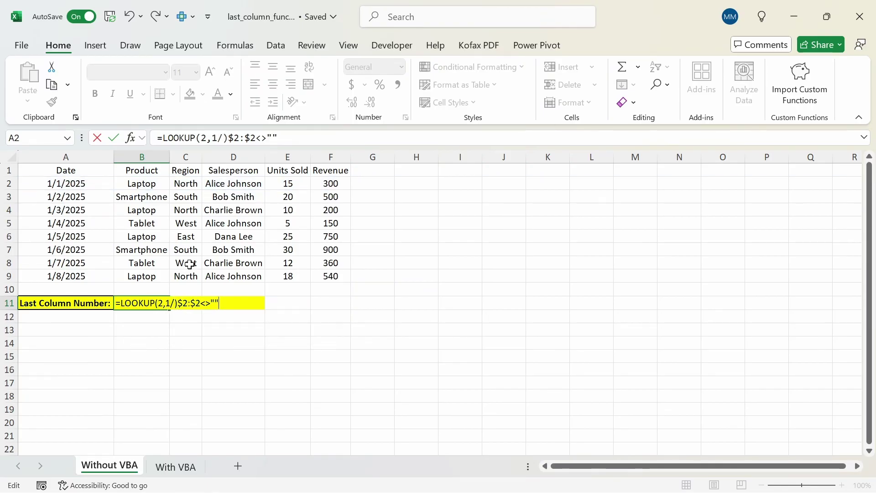
{"action": "type", "text": ")"}
{"action": "key", "text": "Left"}
{"action": "key", "text": "Left"}
{"action": "key", "text": "Left"}
{"action": "key", "text": "Left"}
{"action": "key", "text": "Left"}
{"action": "key", "text": "Left"}
{"action": "key", "text": "Left"}
{"action": "key", "text": "Left"}
{"action": "key", "text": "Left"}
{"action": "key", "text": "Left"}
{"action": "key", "text": "BackSpace"}
{"action": "type", "text": "("}
{"action": "type", "text": ","}
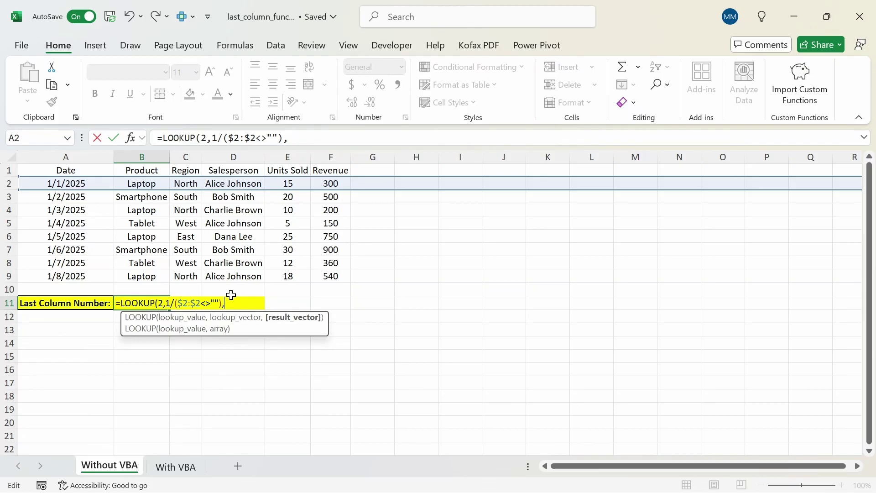
{"action": "type", "text": "col"}
{"action": "key", "text": "Tab"}
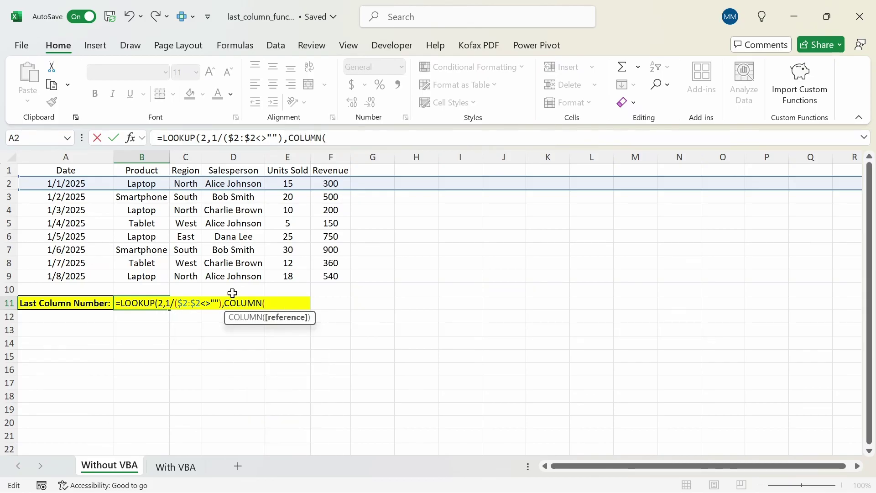
{"action": "left_click", "coordinate": [185, 183]}
{"action": "key", "text": "shift+space"}
{"action": "type", "text": "))"}
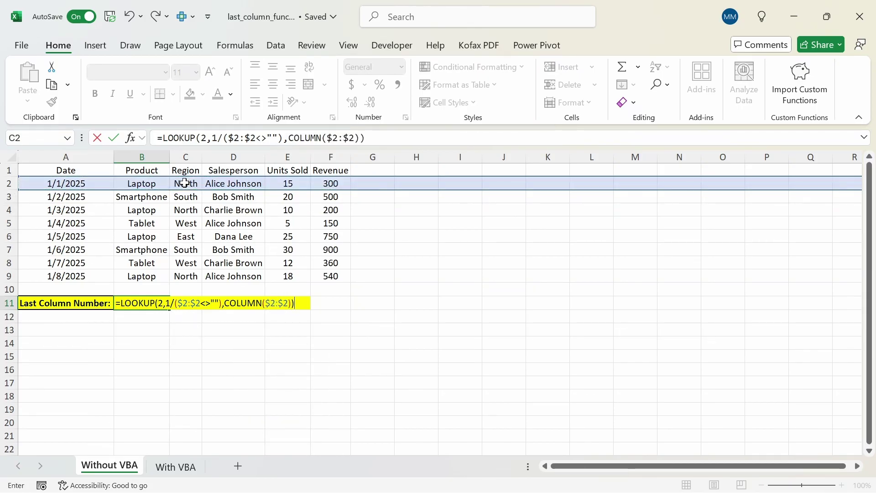
{"action": "key", "text": "Return"}
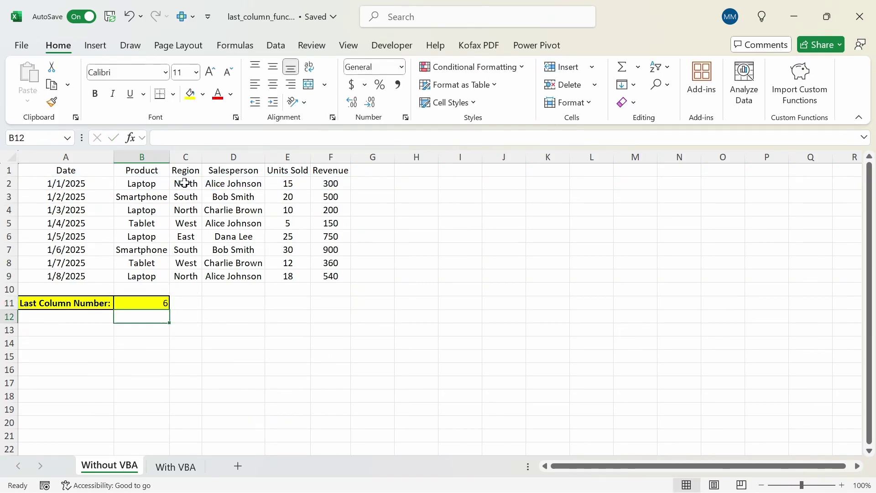
{"action": "left_click", "coordinate": [154, 303]}
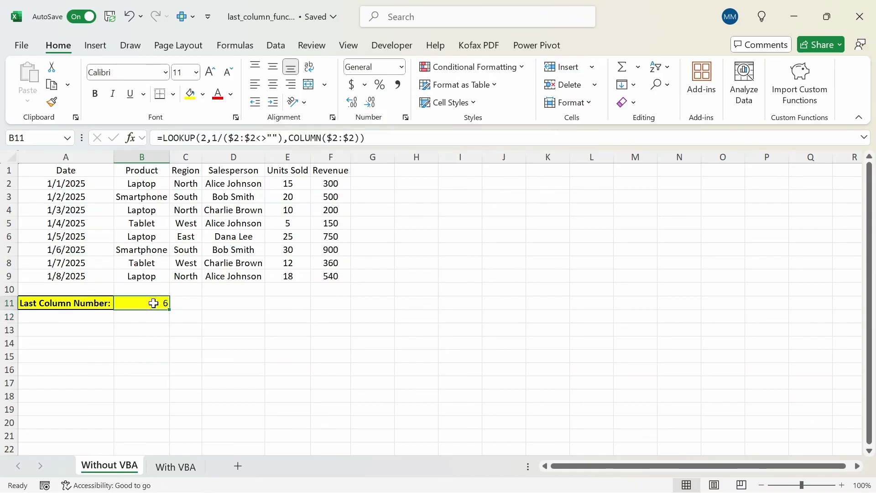
{"action": "left_click", "coordinate": [331, 182]}
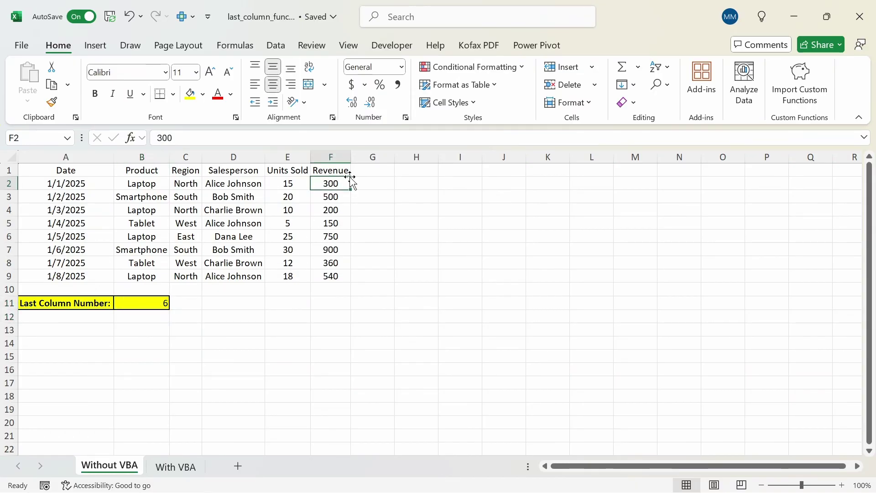
{"action": "left_click", "coordinate": [150, 303]}
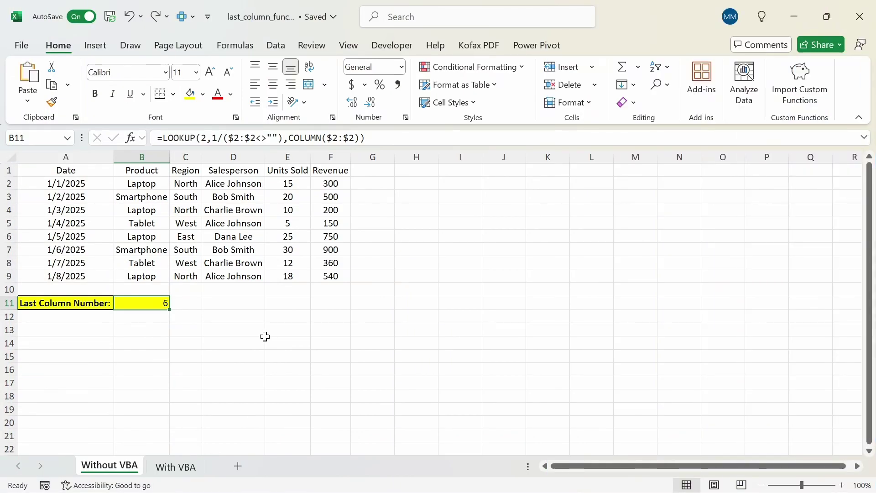
Change B11 to =LAMBDA(row_range,LOOKUP(2,1/(row_range<>""),COLUMN(row_range))), which shows #CALC!
{"action": "left_click", "coordinate": [162, 137]}
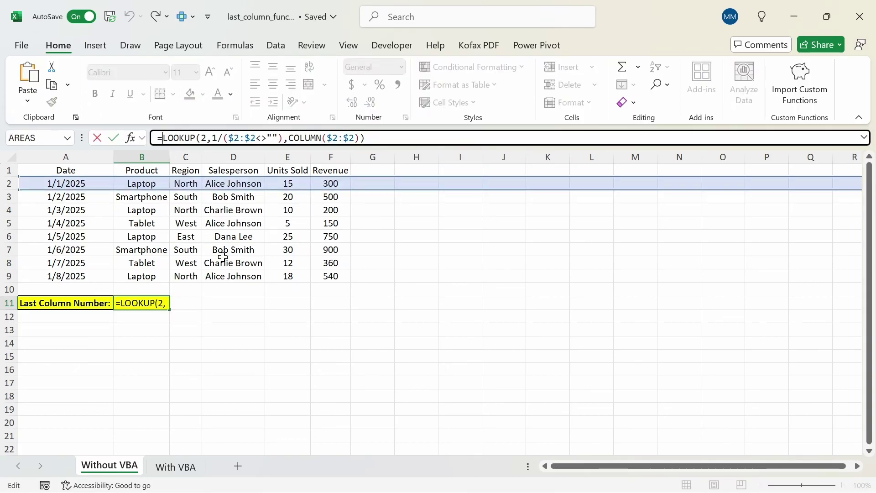
{"action": "type", "text": "LAMBDA("}
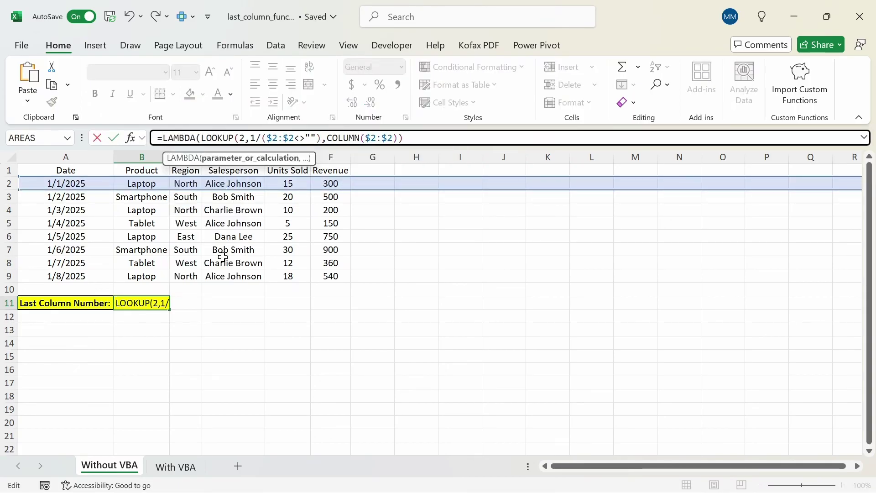
{"action": "type", "text": "row_range"}
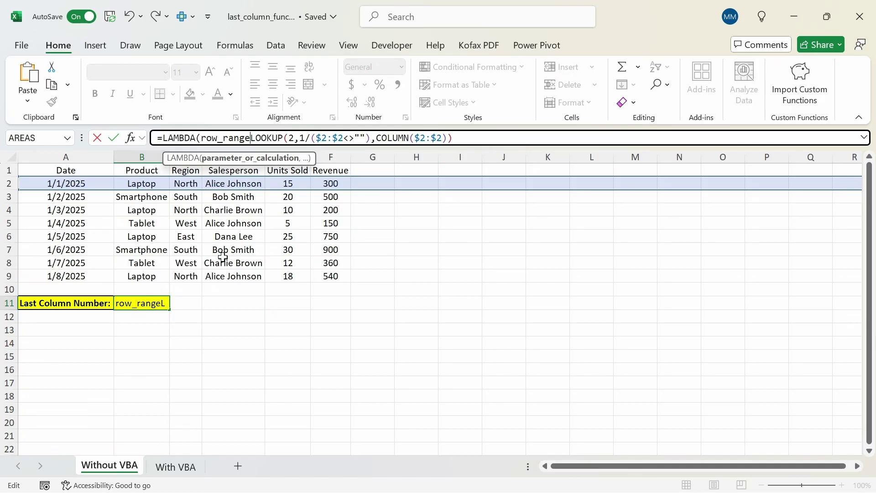
{"action": "type", "text": ","}
{"action": "key", "text": "Right"}
{"action": "key", "text": "Right"}
{"action": "key", "text": "Right"}
{"action": "key", "text": "Right"}
{"action": "key", "text": "Right"}
{"action": "key", "text": "Right"}
{"action": "key", "text": "Right"}
{"action": "key", "text": "Right"}
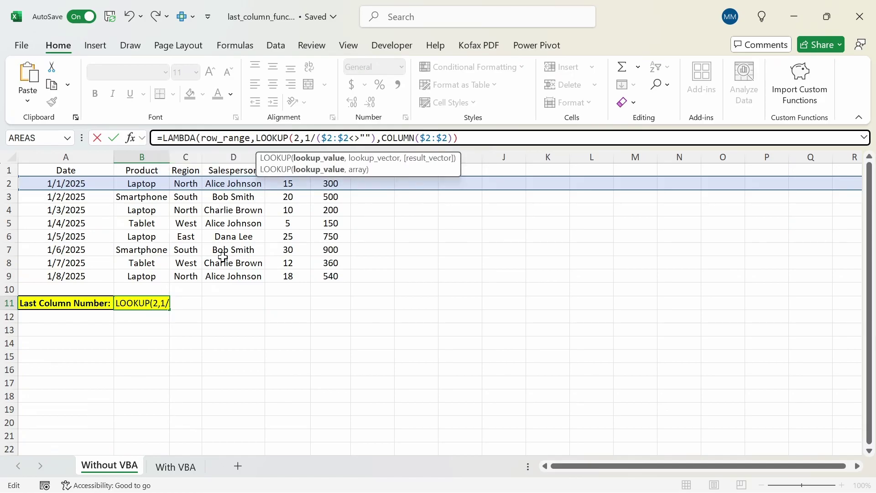
{"action": "key", "text": "Right"}
{"action": "key", "text": "Right"}
{"action": "key", "text": "Right"}
{"action": "key", "text": "shift+Right"}
{"action": "key", "text": "shift+Right"}
{"action": "key", "text": "shift+Right"}
{"action": "key", "text": "shift+Right"}
{"action": "key", "text": "shift+Right"}
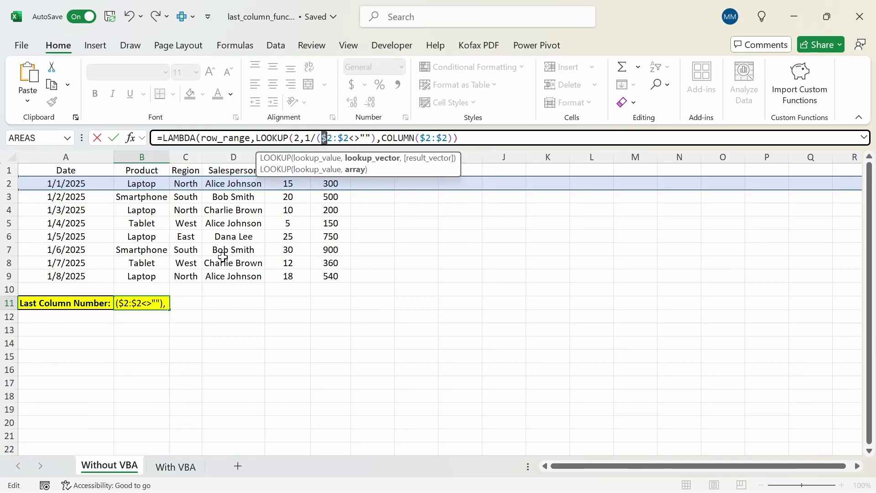
{"action": "type", "text": "row_range"}
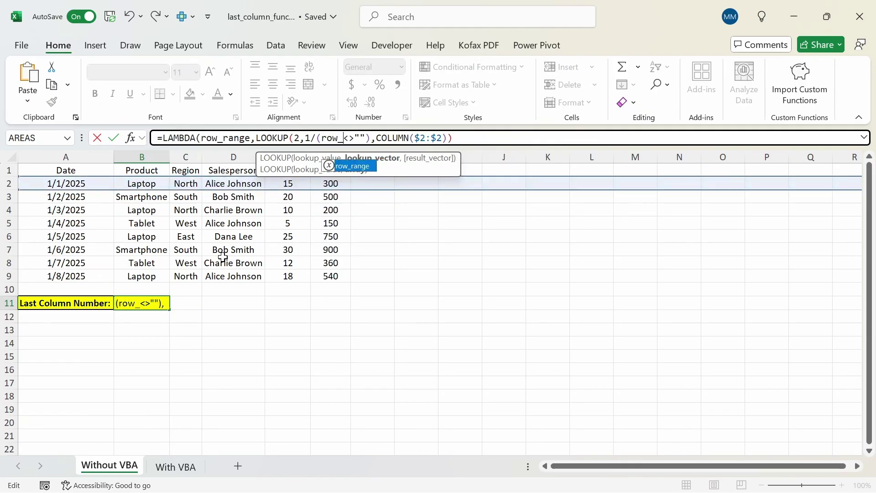
{"action": "key", "text": "Right"}
{"action": "key", "text": "Right"}
{"action": "key", "text": "Right"}
{"action": "key", "text": "Right"}
{"action": "key", "text": "Right"}
{"action": "key", "text": "Right"}
{"action": "key", "text": "Right"}
{"action": "key", "text": "Right"}
{"action": "key", "text": "Right"}
{"action": "key", "text": "Right"}
{"action": "key", "text": "Right"}
{"action": "key", "text": "Right"}
{"action": "key", "text": "Right"}
{"action": "key", "text": "shift+Right"}
{"action": "key", "text": "shift+Right"}
{"action": "key", "text": "shift+Right"}
{"action": "key", "text": "shift+Right"}
{"action": "key", "text": "shift+Right"}
{"action": "type", "text": "row_range"}
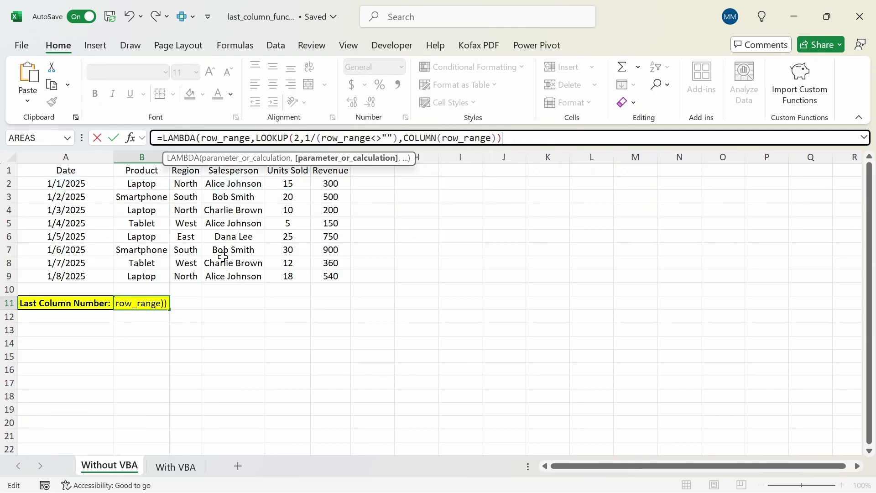
{"action": "key", "text": "Return"}
{"action": "key", "text": "Return"}
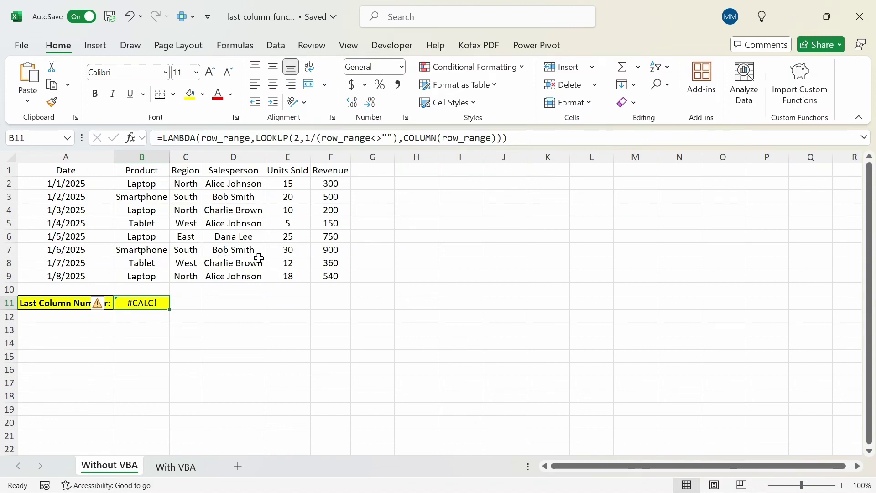
{"action": "left_click", "coordinate": [226, 137]}
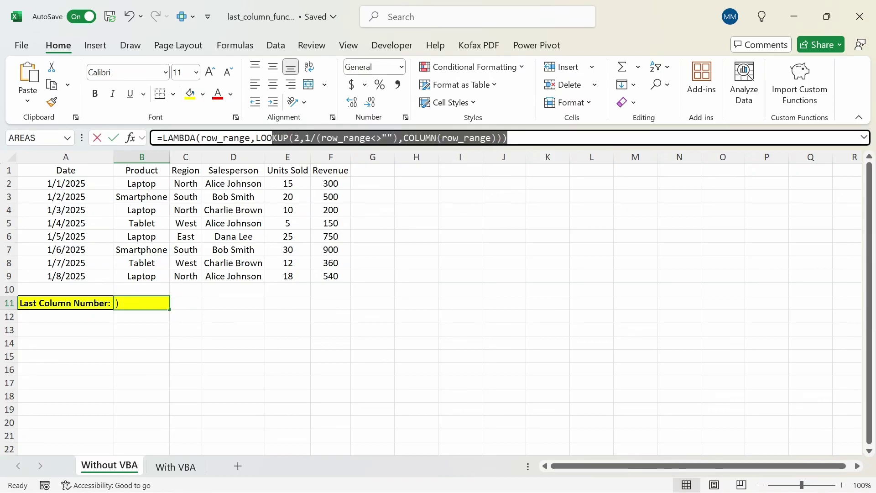
{"action": "key", "text": "Escape"}
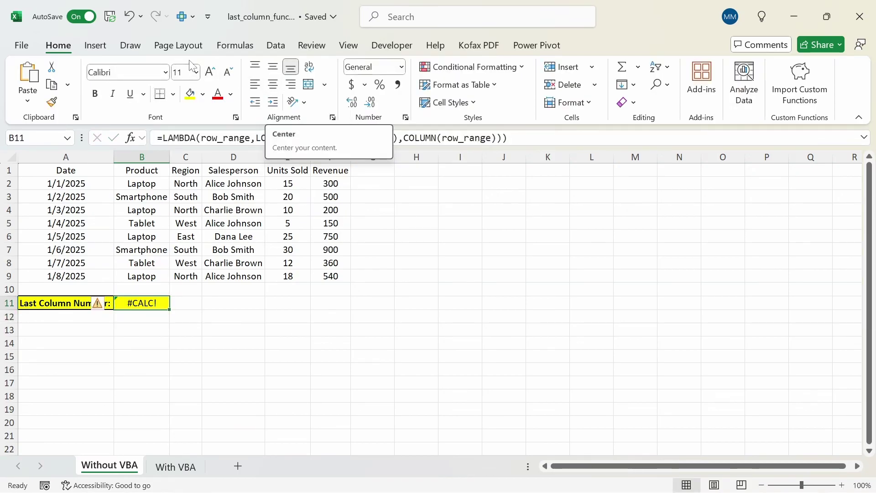
Define a new name _last_column_number with a comment describing its row_range parameter.
{"action": "left_click", "coordinate": [235, 45]}
{"action": "left_click", "coordinate": [443, 83]}
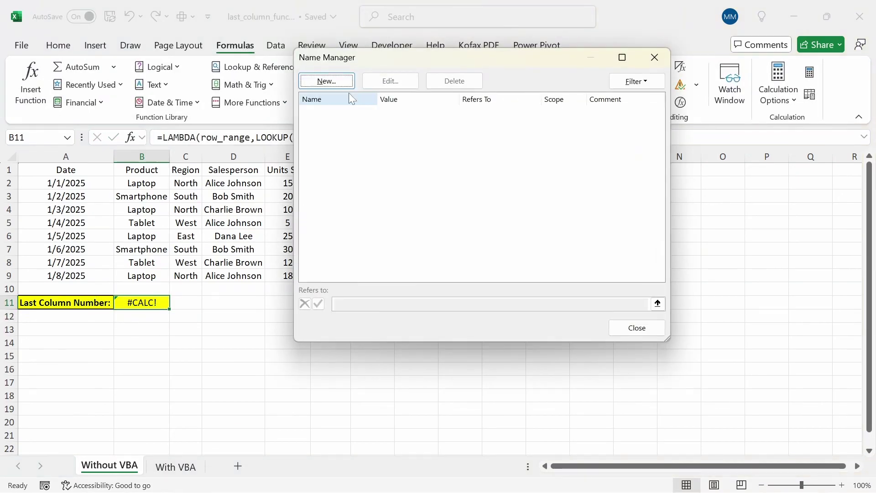
{"action": "left_click", "coordinate": [324, 81]}
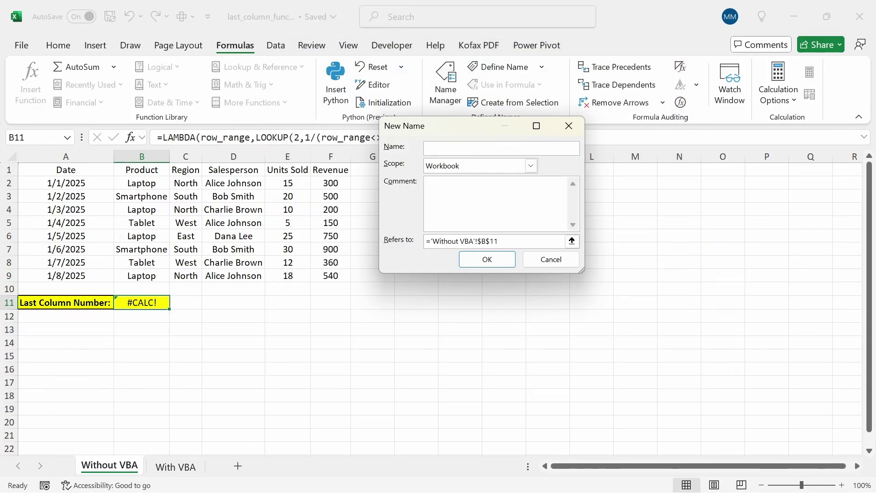
{"action": "type", "text": "_last_column_number"}
{"action": "key", "text": "Tab"}
{"action": "key", "text": "Tab"}
{"action": "type", "text": "Find la"}
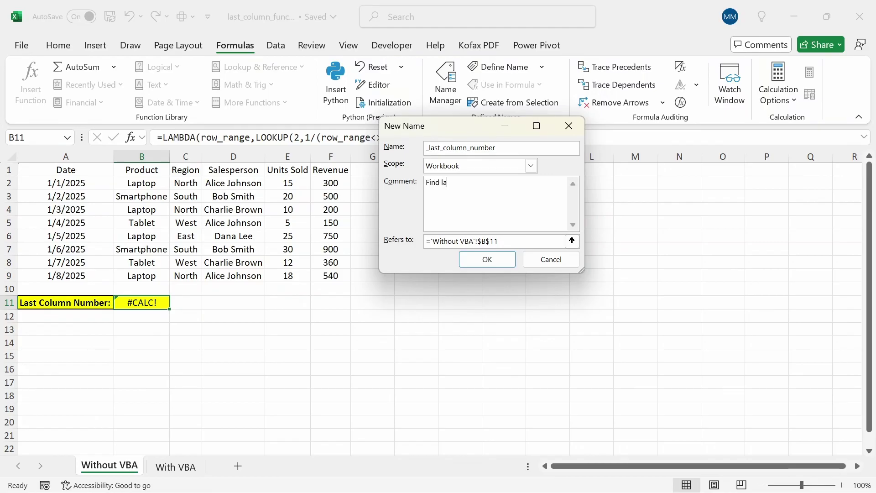
{"action": "type", "text": "st column number based"}
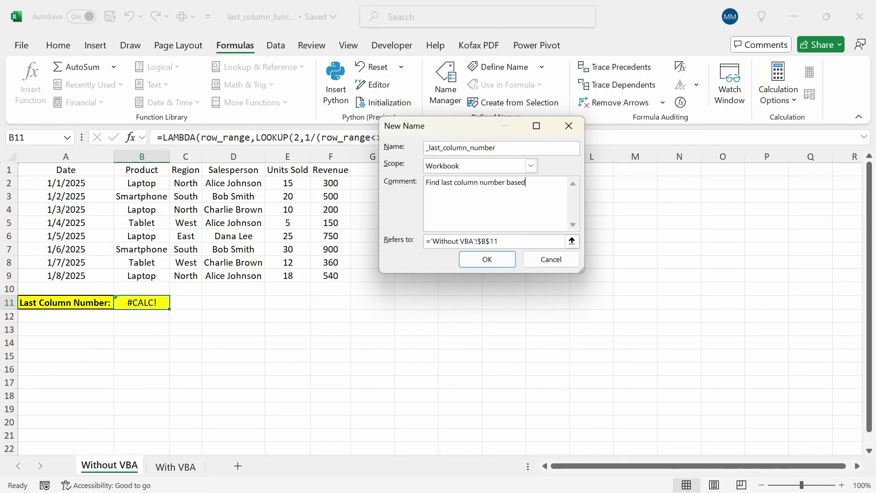
{"action": "type", "text": " on any selected row. Paremeter: r"}
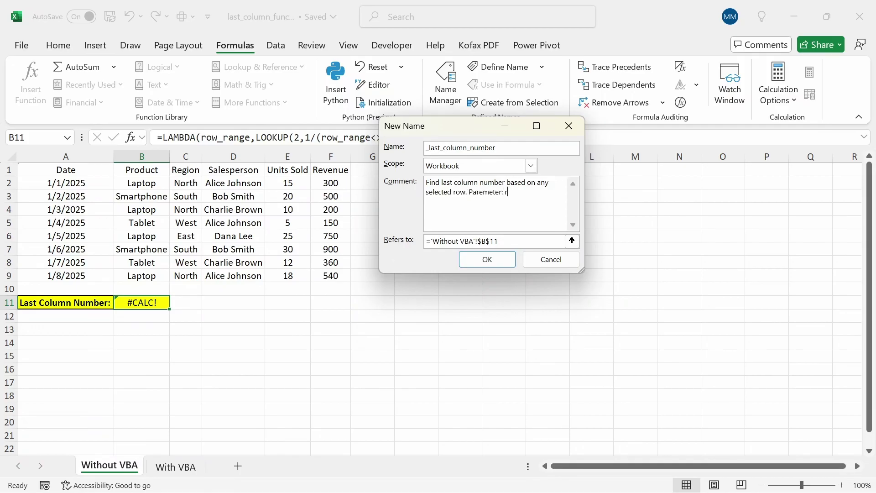
{"action": "type", "text": "ow_range"}
Make _last_column_number refer to the pasted LAMBDA formula and save the name.
{"action": "left_click", "coordinate": [555, 241]}
{"action": "key", "text": "shift+Left"}
{"action": "key", "text": "shift+Left"}
{"action": "key", "text": "shift+Left"}
{"action": "key", "text": "shift+Left"}
{"action": "key", "text": "shift+Left"}
{"action": "key", "text": "shift+Left"}
{"action": "key", "text": "shift+Left"}
{"action": "key", "text": "shift+Left"}
{"action": "key", "text": "shift+Left"}
{"action": "key", "text": "shift+Left"}
{"action": "key", "text": "shift+Left"}
{"action": "key", "text": "shift+Left"}
{"action": "key", "text": "shift+Left"}
{"action": "key", "text": "shift+Left"}
{"action": "key", "text": "shift+Left"}
{"action": "key", "text": "shift+Left"}
{"action": "key", "text": "shift+Left"}
{"action": "key", "text": "shift+Left"}
{"action": "key", "text": "shift+Left"}
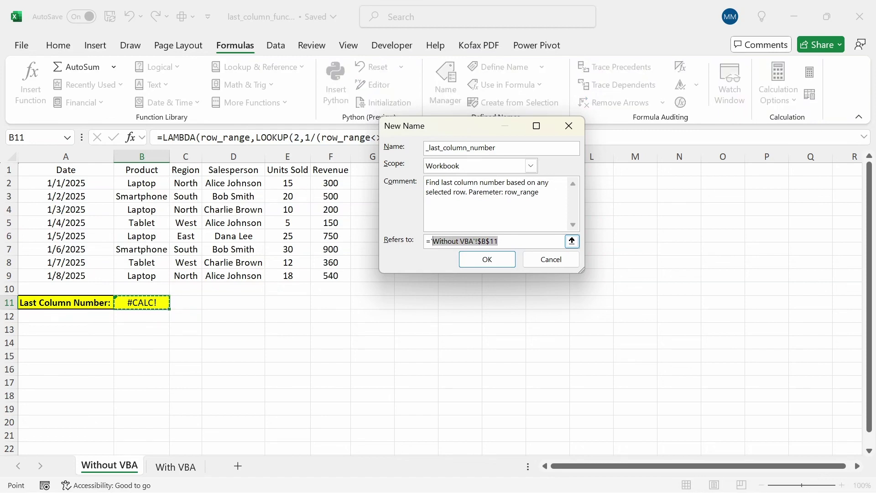
{"action": "key", "text": "BackSpace"}
{"action": "type", "text": "LAMBDA(row_range,LOOKUP(2,1/(row_range<>\"\"),COLUMN(row_range)))"}
{"action": "left_click", "coordinate": [484, 261]}
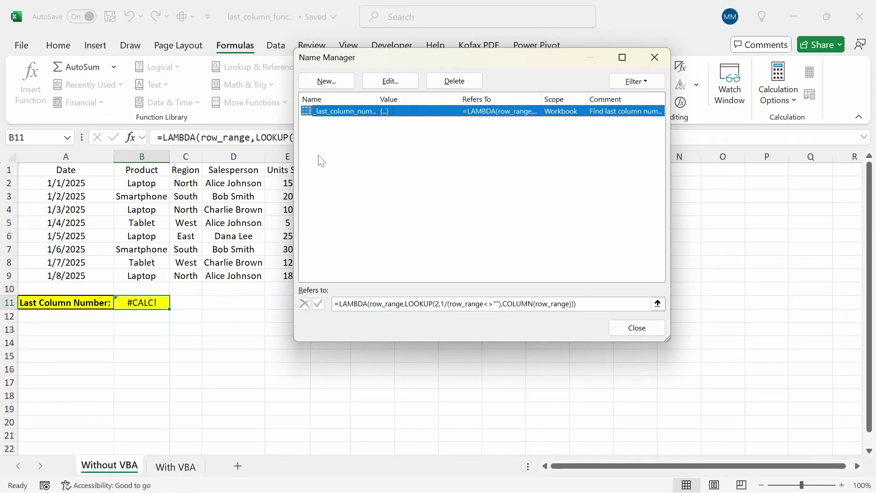
{"action": "left_click", "coordinate": [617, 327]}
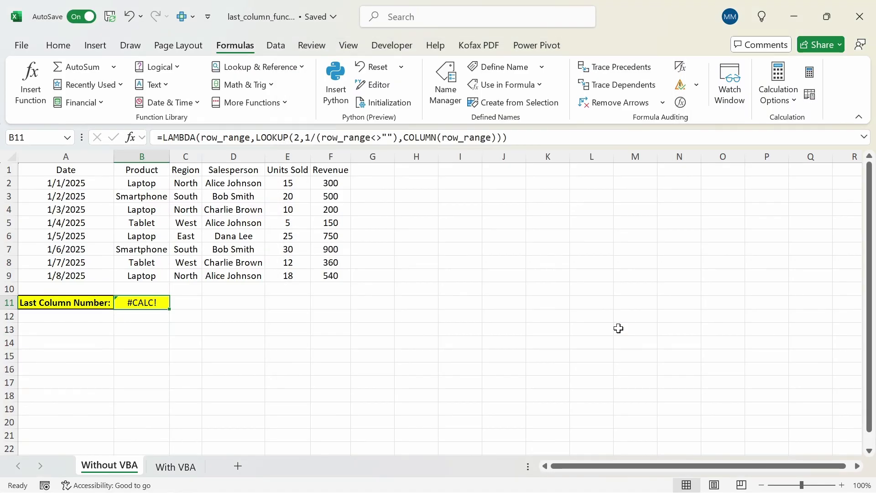
Enter =_last_column_number($2:$2) in B11 so it returns 6.
{"action": "type", "text": "="}
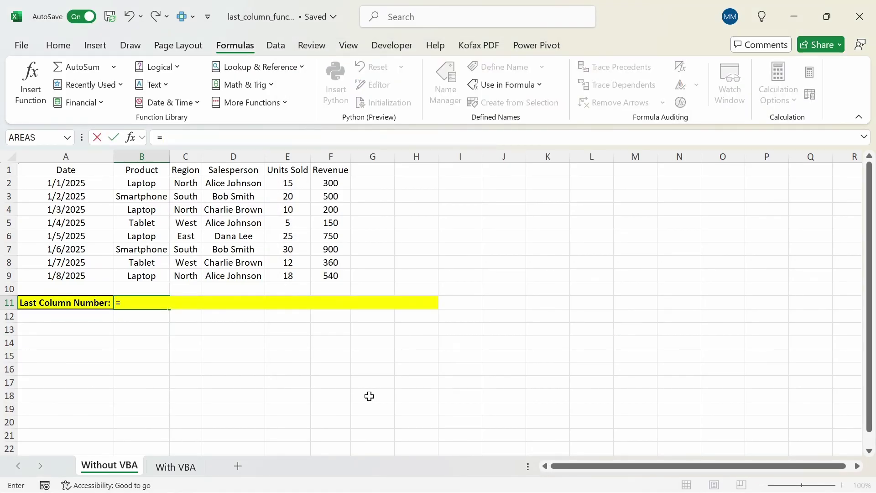
{"action": "type", "text": "_"}
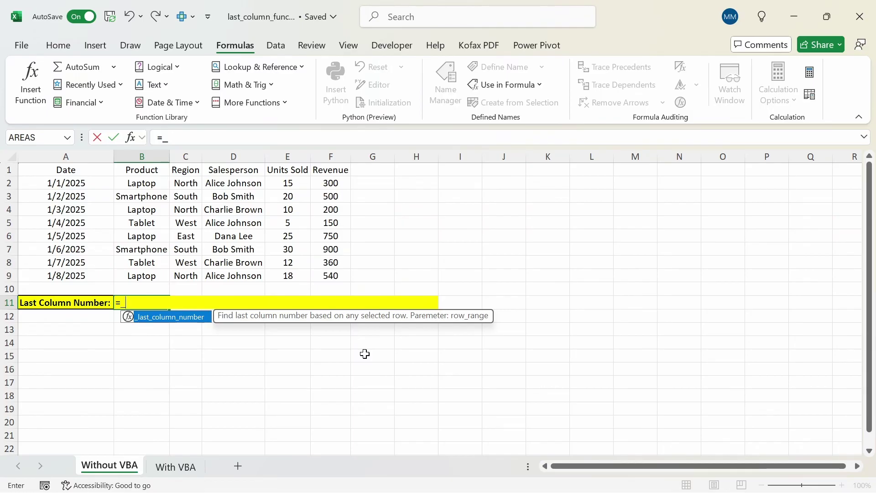
{"action": "key", "text": "Tab"}
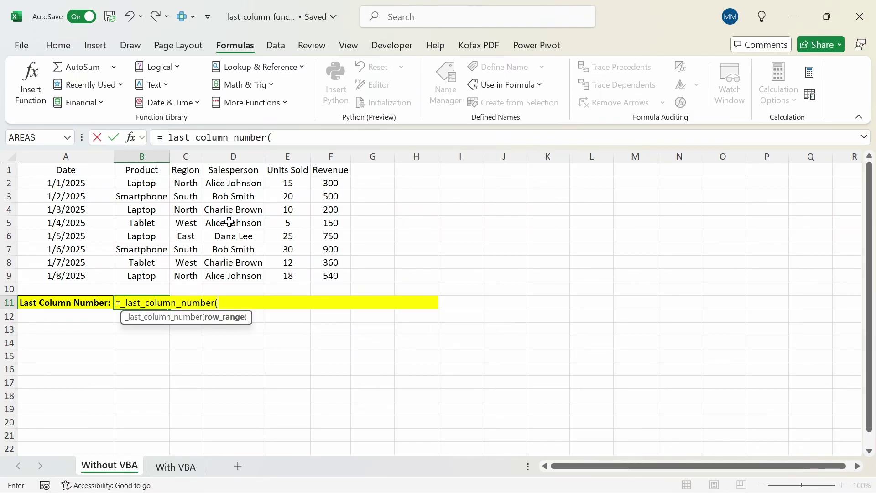
{"action": "left_click", "coordinate": [182, 182]}
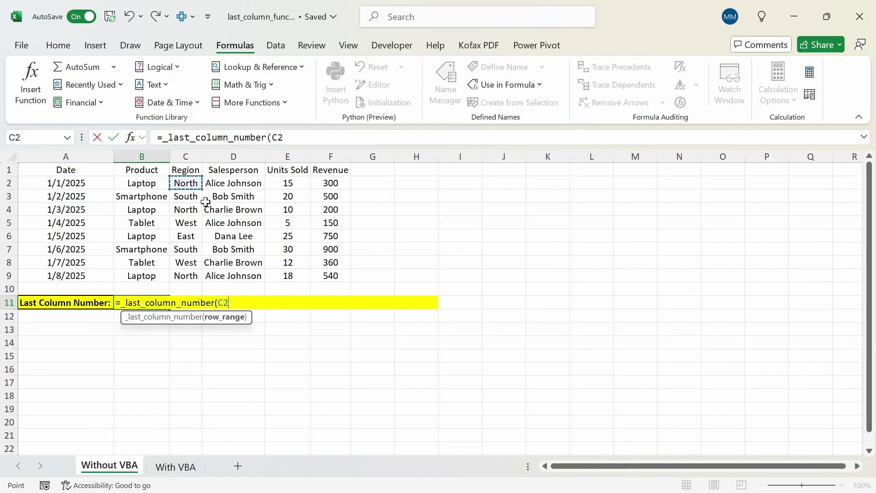
{"action": "key", "text": "shift+space"}
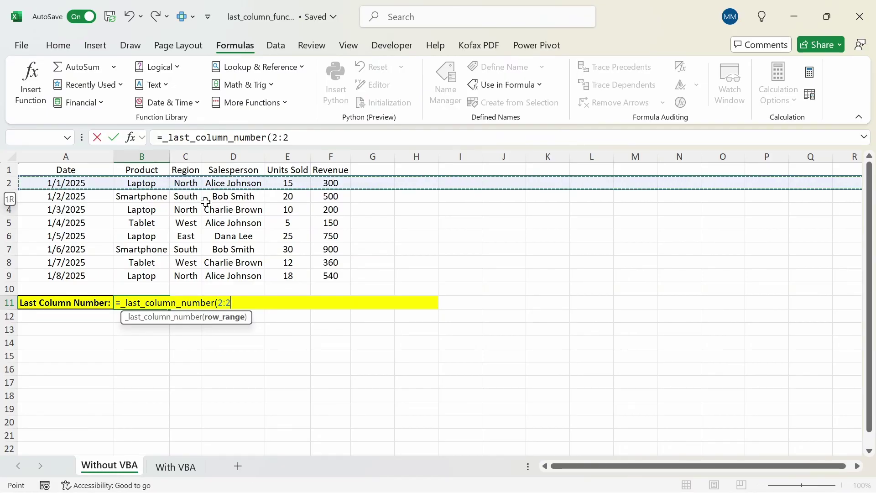
{"action": "key", "text": "F4"}
{"action": "key", "text": "Return"}
{"action": "key", "text": "Up"}
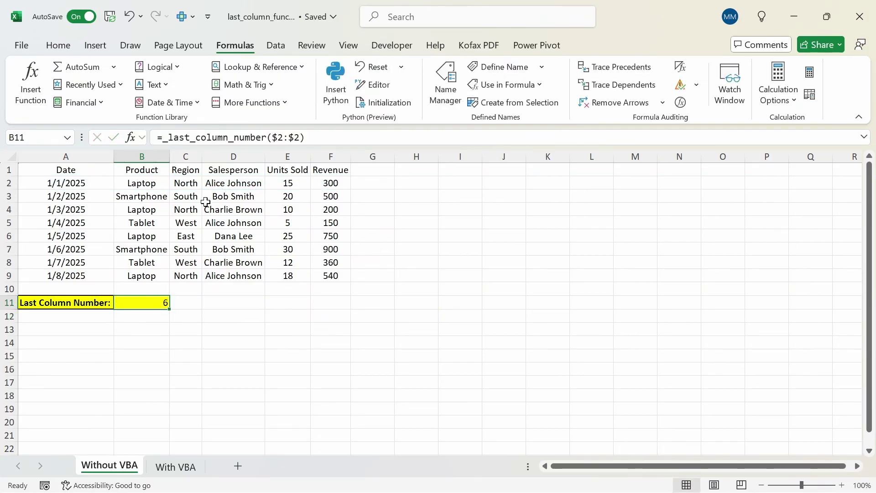
Enter 'ewte' in G2 and '5t' in I2, raising B11's result to 9.
{"action": "left_click", "coordinate": [382, 195]}
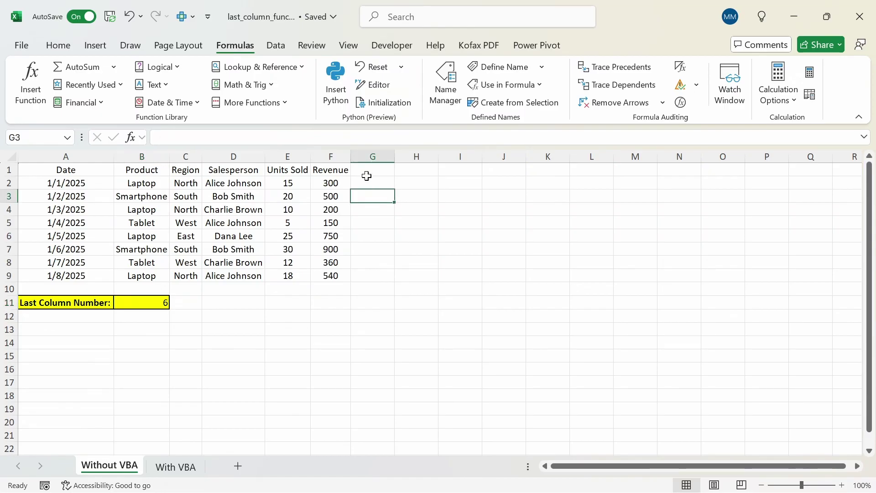
{"action": "left_click", "coordinate": [367, 179]}
{"action": "type", "text": "ewte"}
{"action": "key", "text": "Return"}
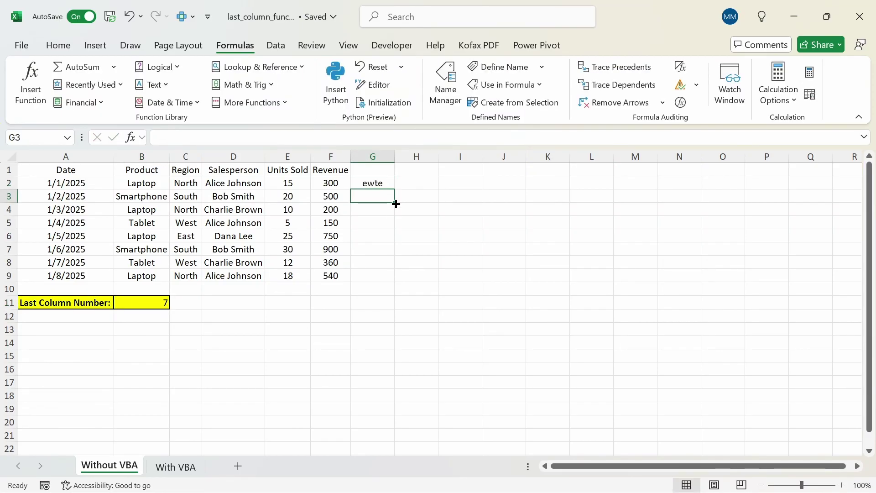
{"action": "key", "text": "Up"}
{"action": "key", "text": "Right"}
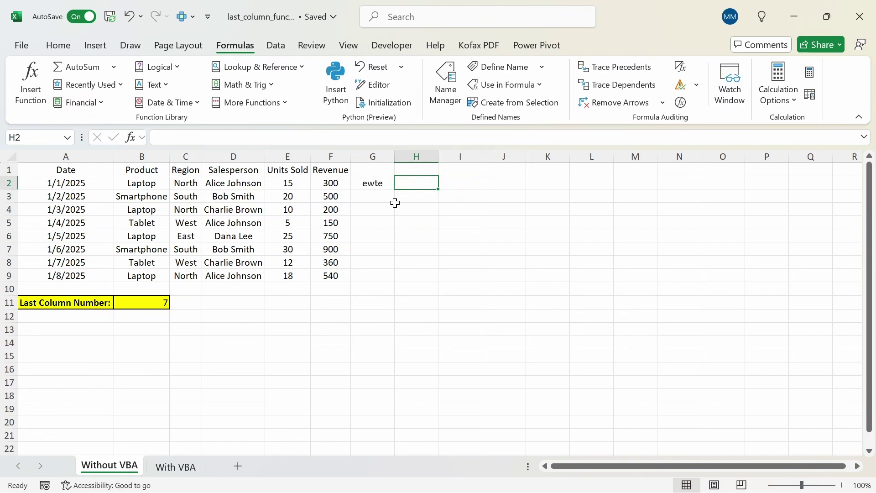
{"action": "key", "text": "Right"}
{"action": "type", "text": "5t"}
{"action": "key", "text": "Return"}
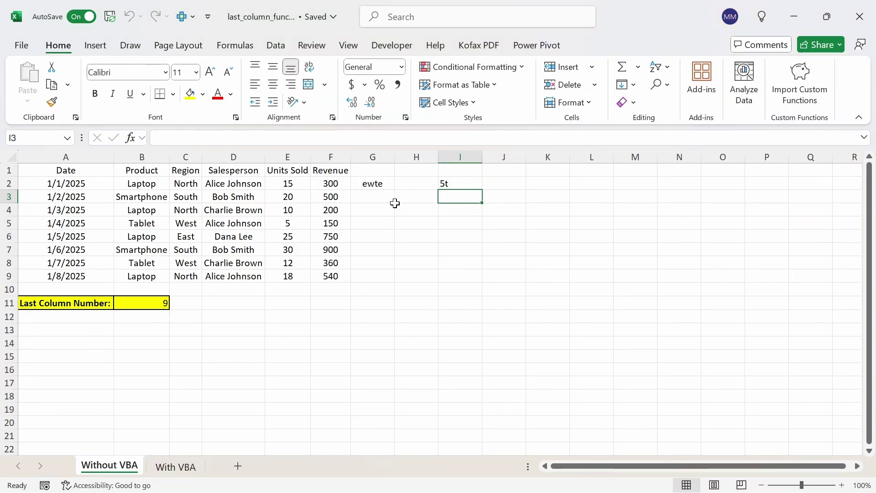
Create a new blank workbook and check =_ suggestions in A1 without entering anything.
{"action": "key", "text": "ctrl+n"}
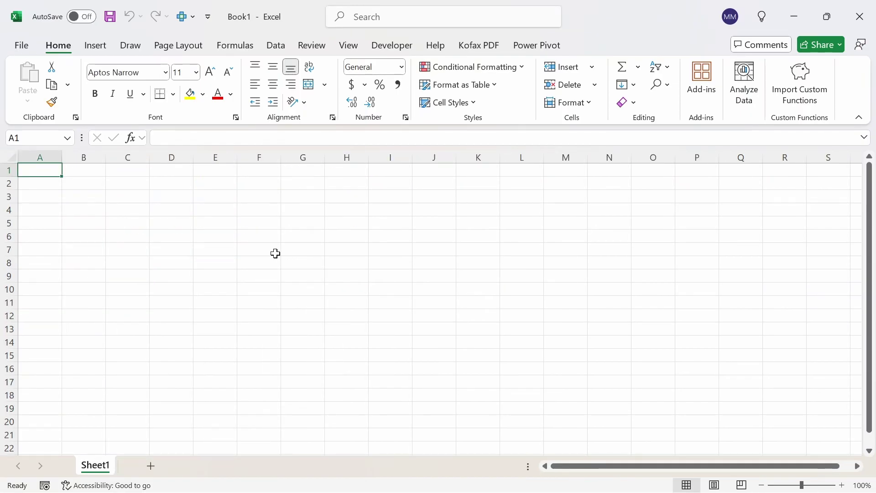
{"action": "type", "text": "=_"}
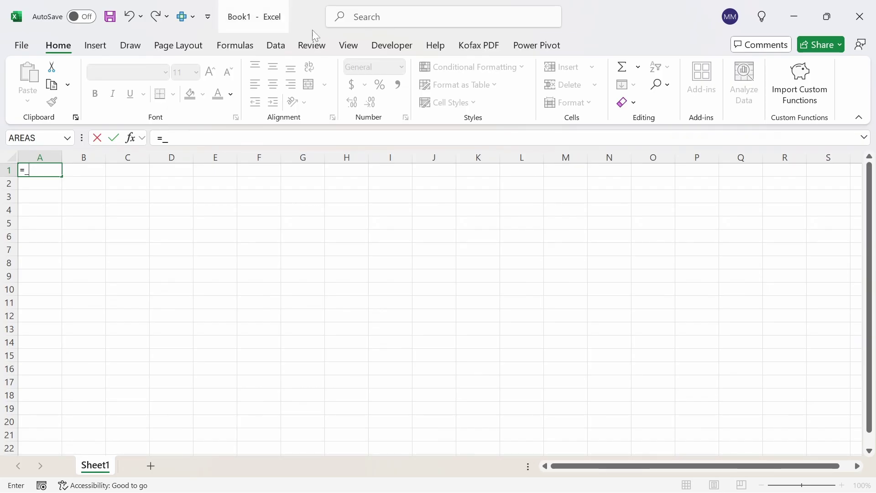
{"action": "key", "text": "Escape"}
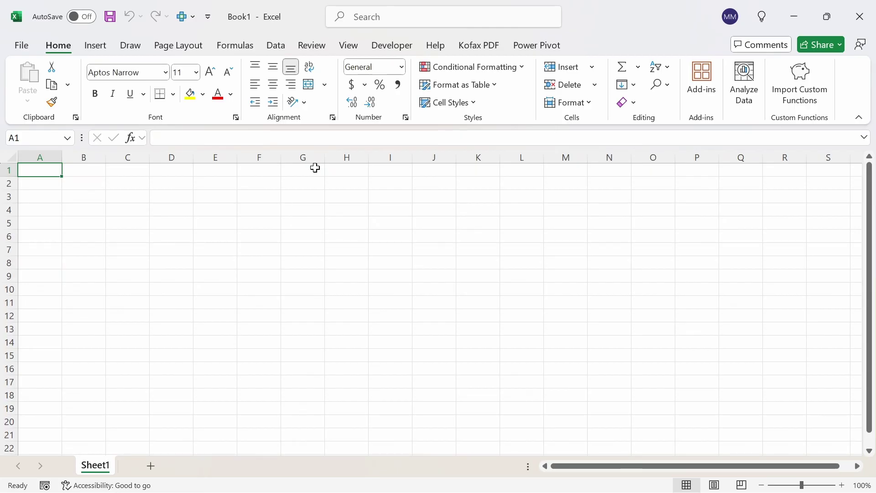
Copy the last-column formula from B11 of the sales workbook.
{"action": "left_click", "coordinate": [784, 22]}
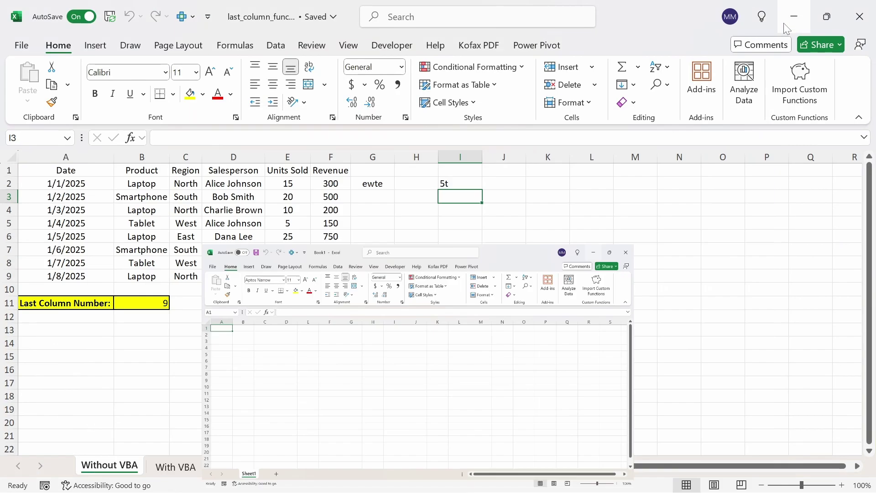
{"action": "left_click", "coordinate": [165, 303]}
{"action": "key", "text": "ctrl+c"}
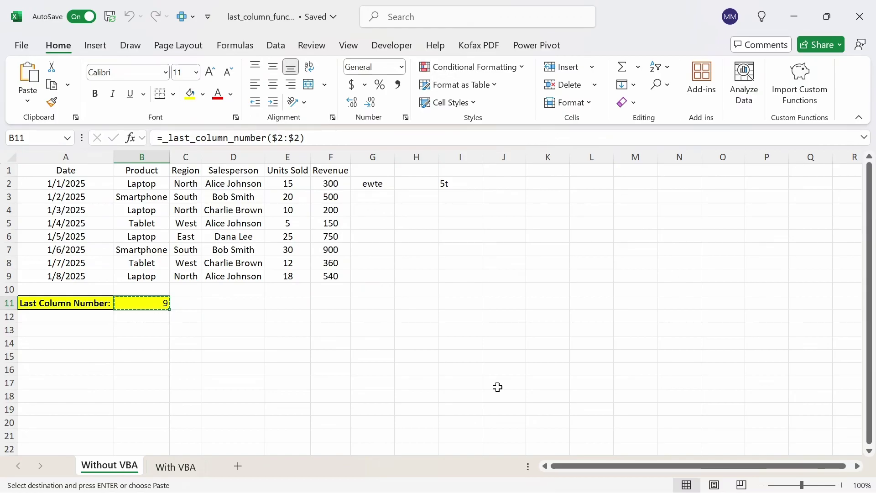
Paste the formula into A1 of Book1, showing #N/A, and check =_ suggestions in A2.
{"action": "key", "text": "ctrl+n"}
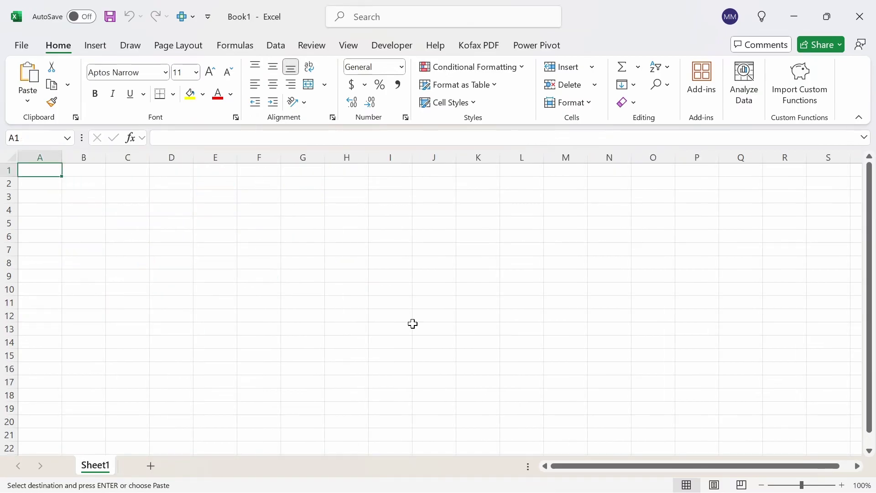
{"action": "key", "text": "ctrl+v"}
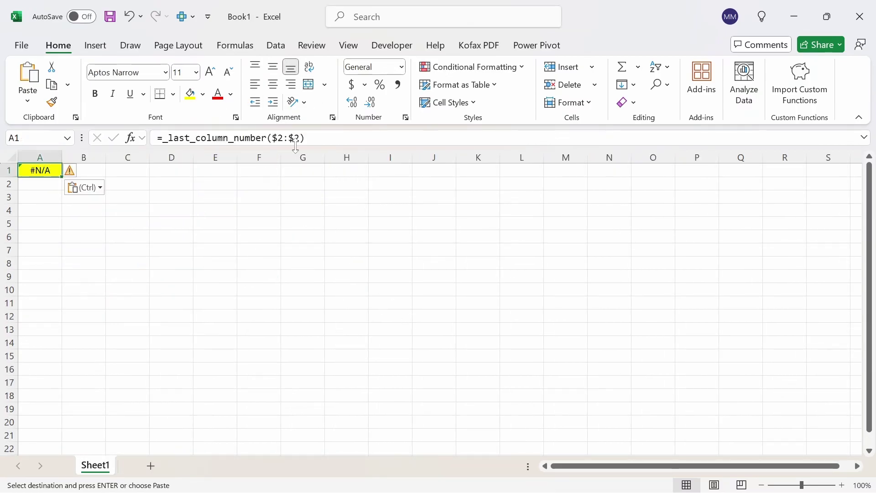
{"action": "key", "text": "Down"}
{"action": "type", "text": "="}
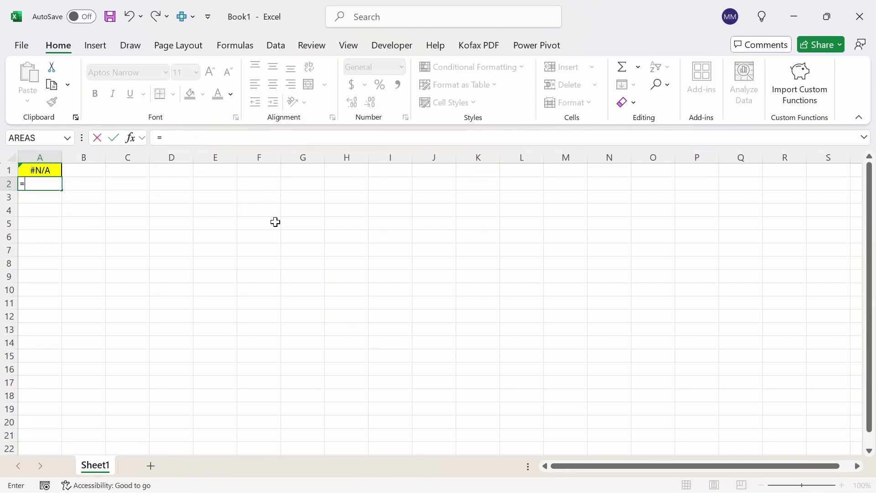
{"action": "type", "text": "_"}
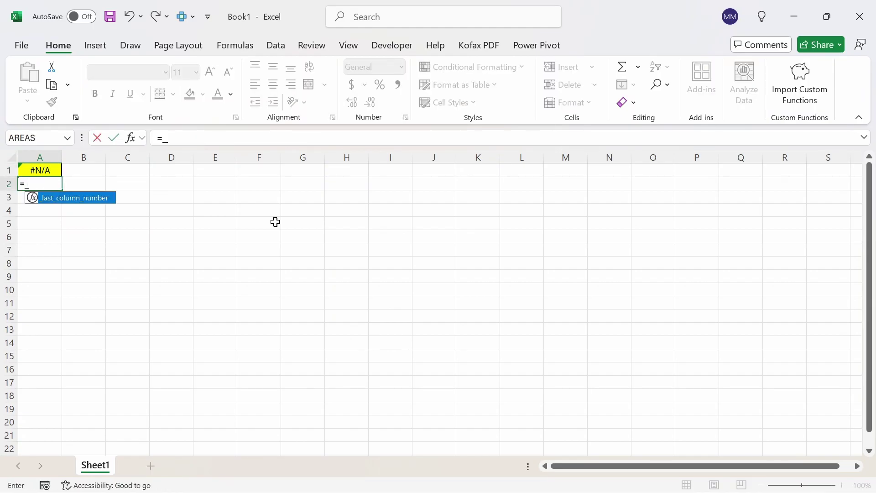
{"action": "key", "text": "Escape"}
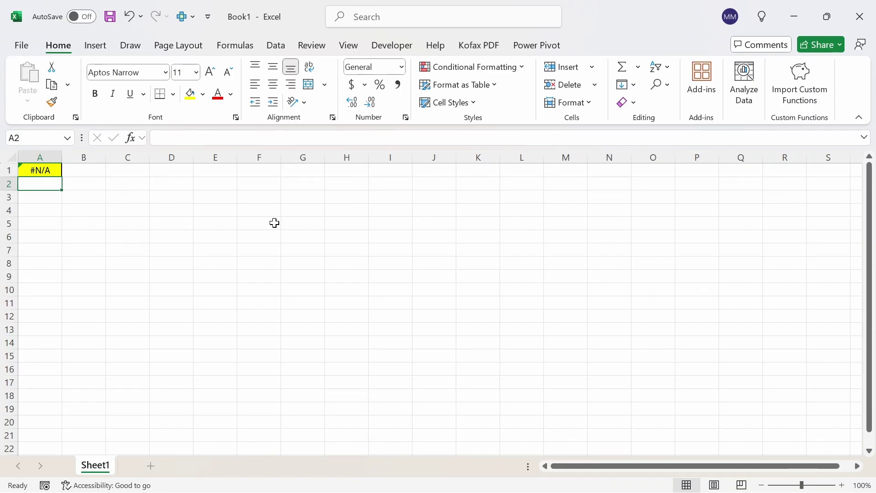
Review the VBA macro defining _last_column as a named LAMBDA, then return to Book1.
{"action": "key", "text": "alt+F11"}
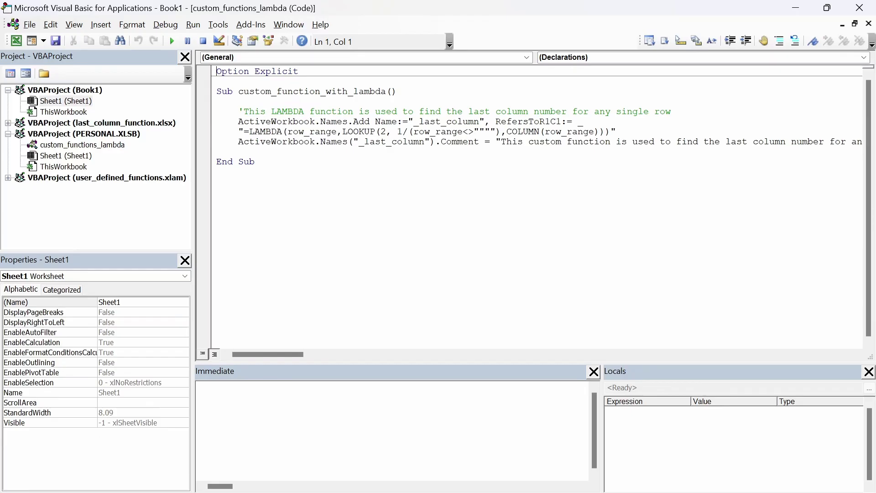
{"action": "left_click_drag", "start_coordinate": [233, 122], "coordinate": [867, 142]}
{"action": "left_click", "coordinate": [436, 141]}
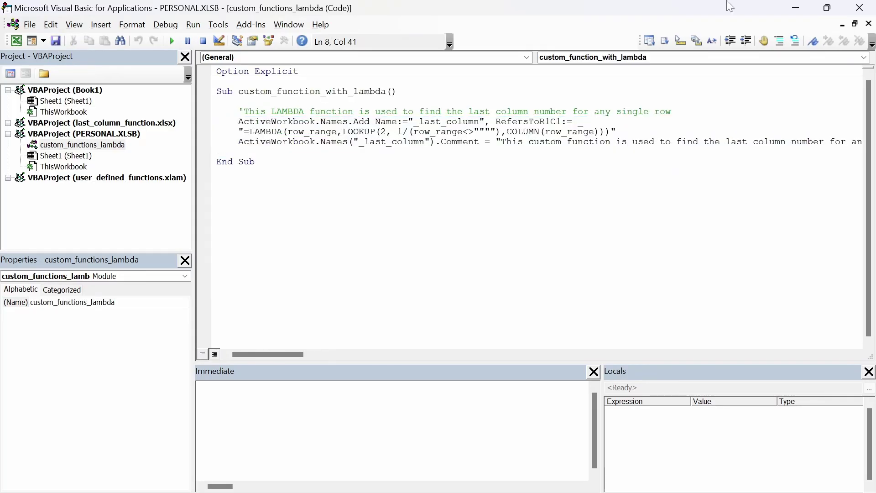
{"action": "left_click", "coordinate": [858, 8]}
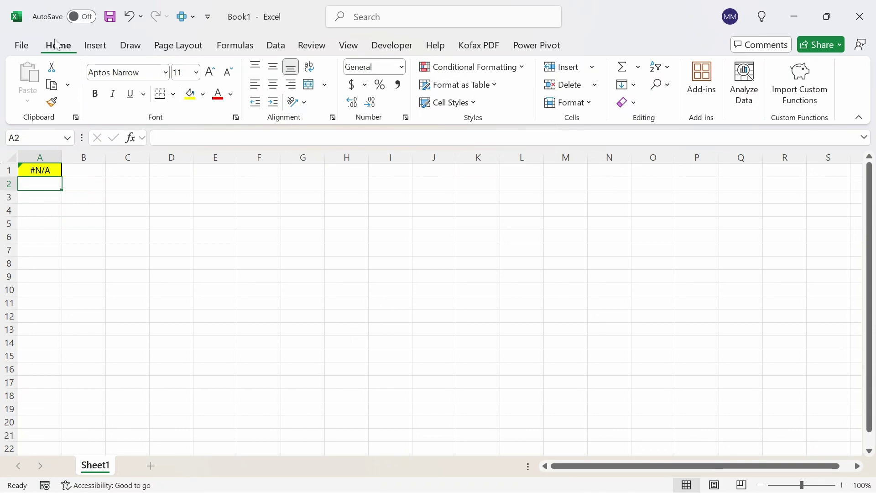
Create blank workbook Book2 and check =_ suggestions in its A1.
{"action": "left_click", "coordinate": [25, 41]}
{"action": "left_click", "coordinate": [67, 104]}
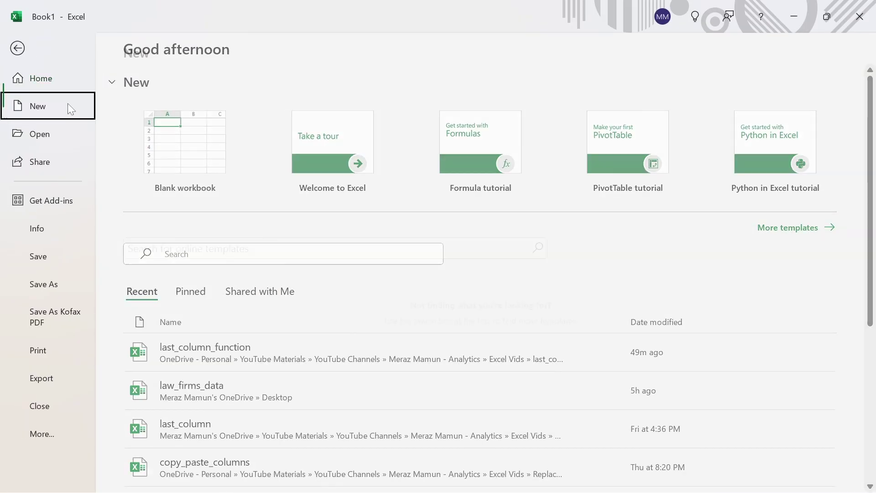
{"action": "type", "text": "=_"}
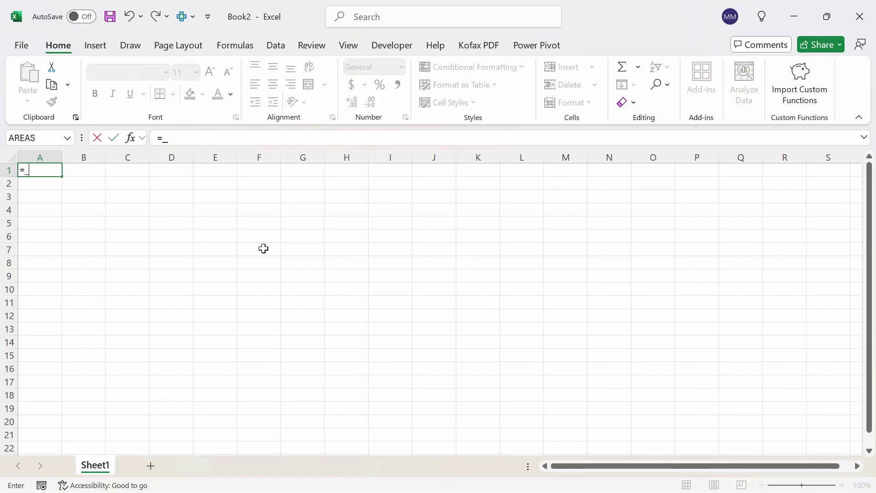
{"action": "key", "text": "Escape"}
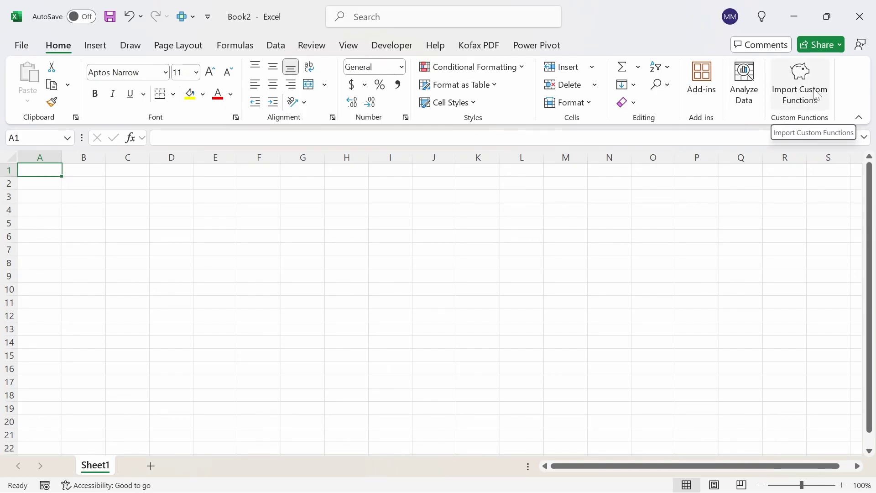
{"action": "type", "text": "="}
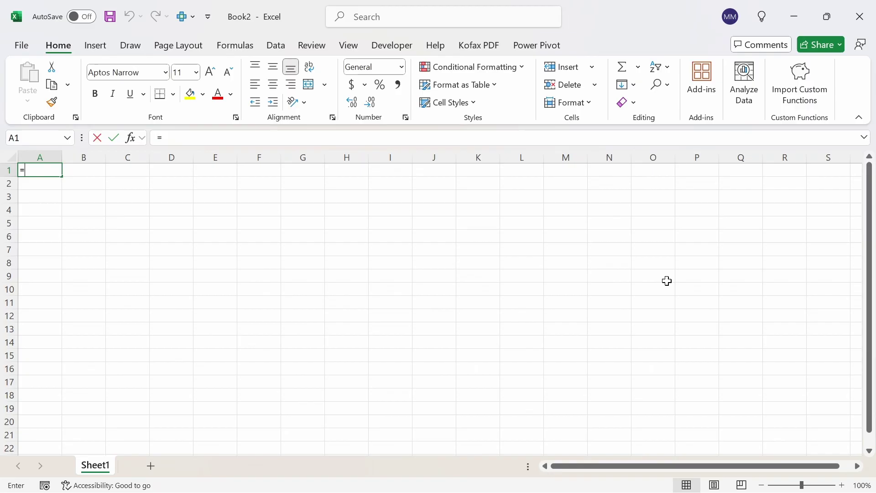
{"action": "type", "text": "_"}
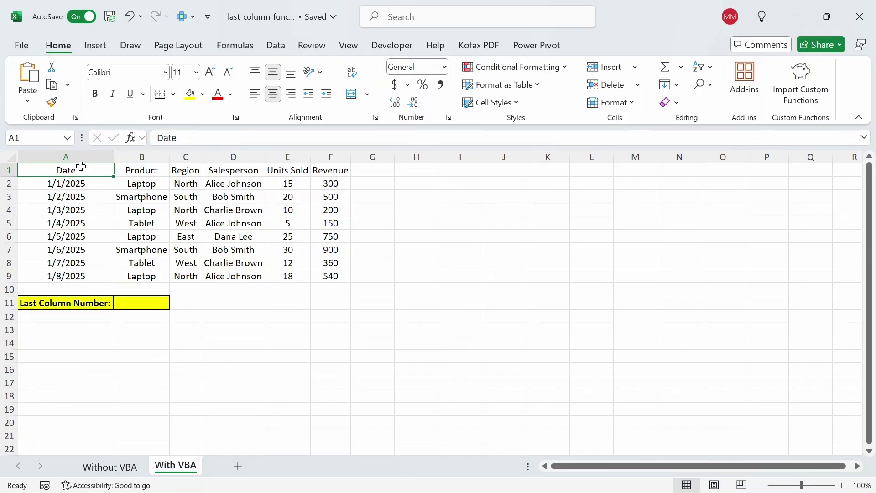
Show the UDFs module of user_defined_functions.xlam and read through the last_column function.
{"action": "key", "text": "alt+F11"}
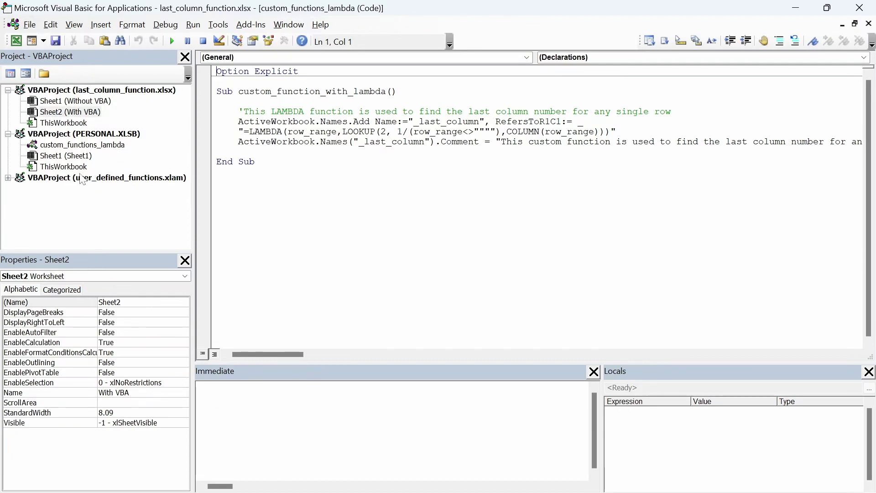
{"action": "left_click", "coordinate": [9, 177]}
{"action": "double_click", "coordinate": [49, 211]}
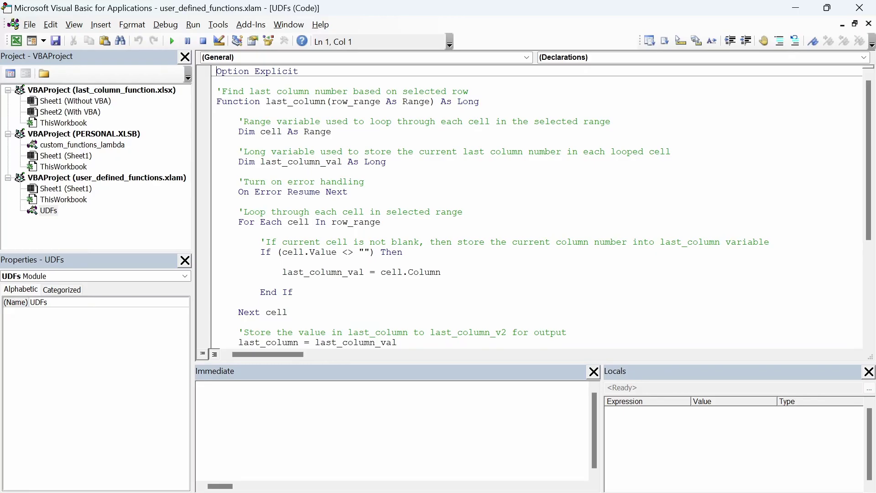
{"action": "left_click_drag", "start_coordinate": [259, 262], "coordinate": [330, 242]}
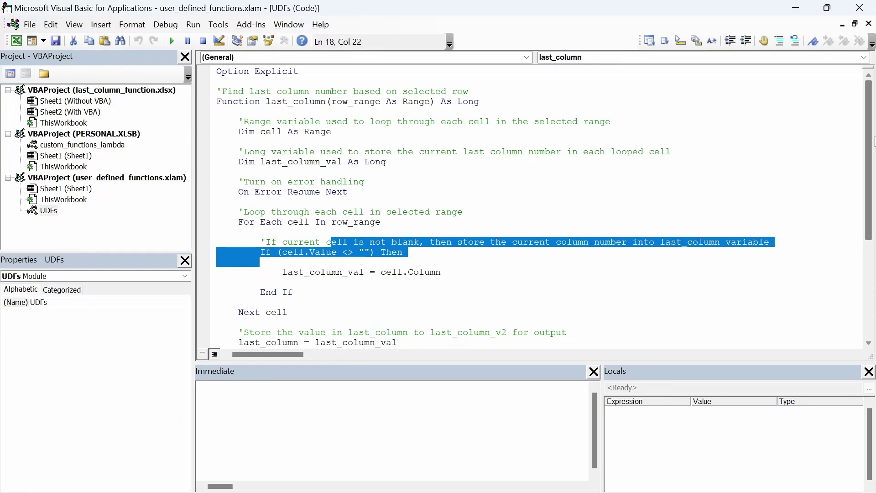
{"action": "left_click_drag", "start_coordinate": [874, 141], "coordinate": [875, 245]}
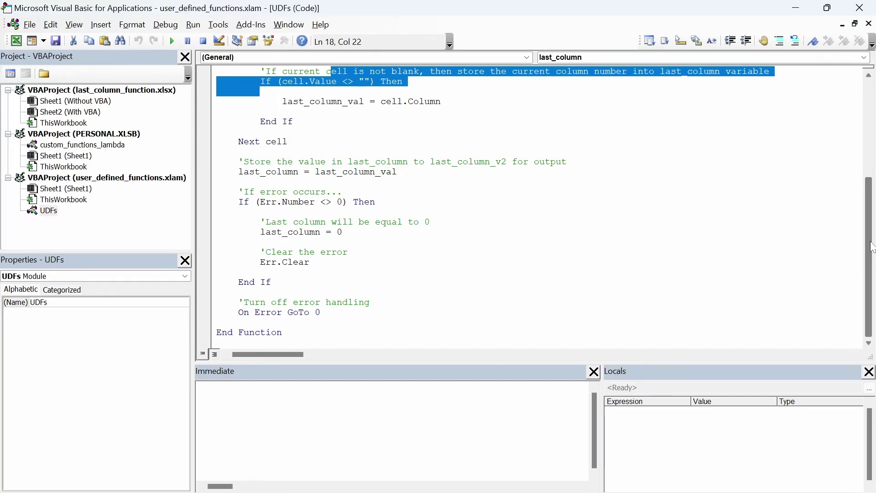
{"action": "left_click", "coordinate": [261, 212]}
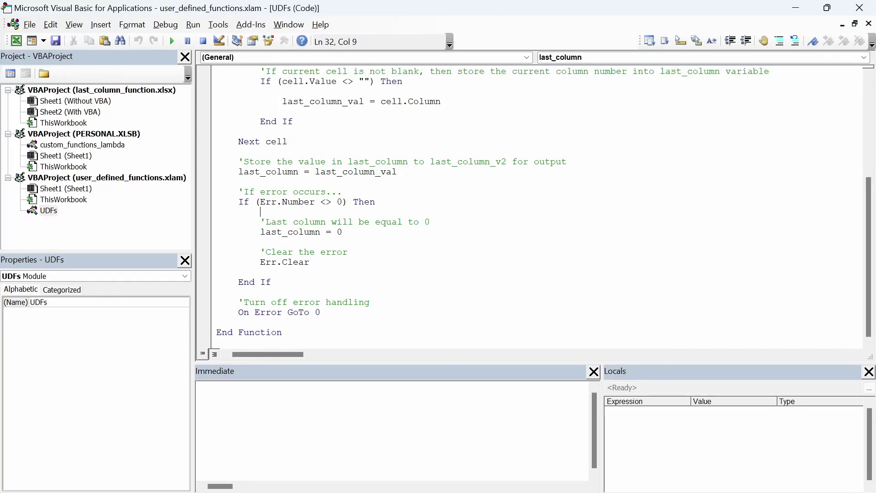
Back in the workbook, enter =last_column($2:$2) in B11 so it returns 6.
{"action": "left_click", "coordinate": [795, 8]}
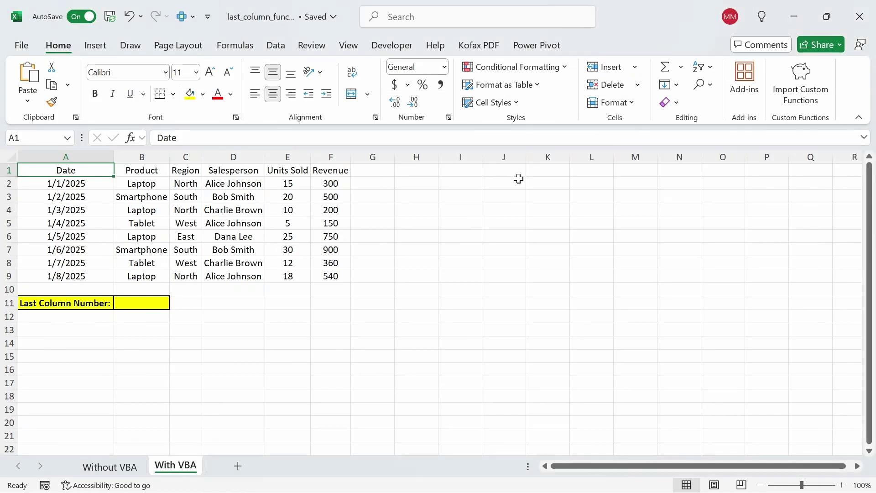
{"action": "left_click", "coordinate": [145, 304]}
{"action": "type", "text": "=la"}
{"action": "key", "text": "Tab"}
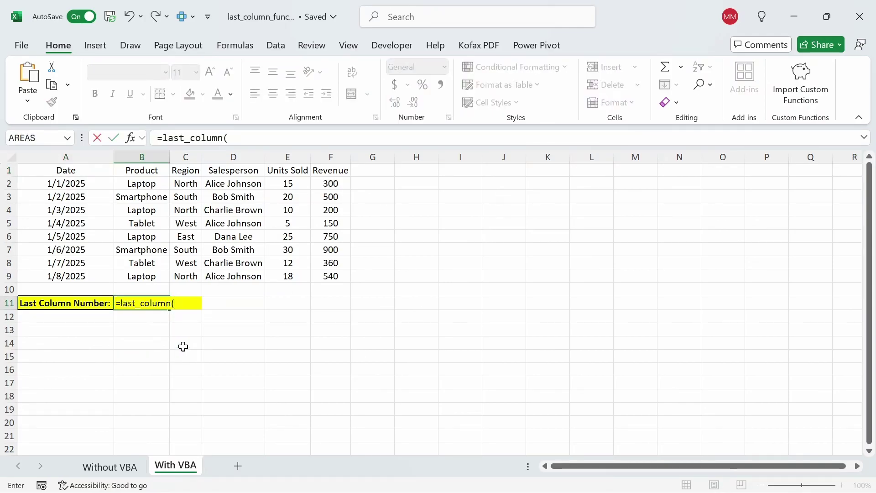
{"action": "left_click", "coordinate": [93, 189]}
{"action": "key", "text": "shift+space"}
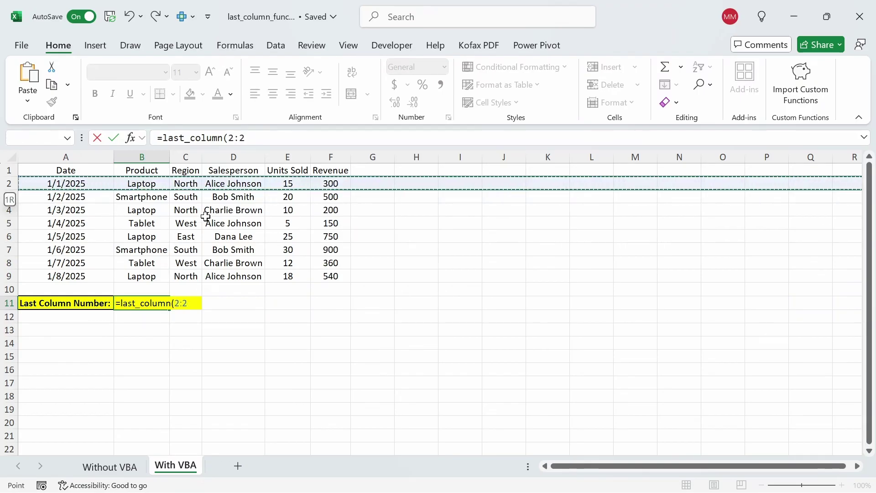
{"action": "key", "text": "F4"}
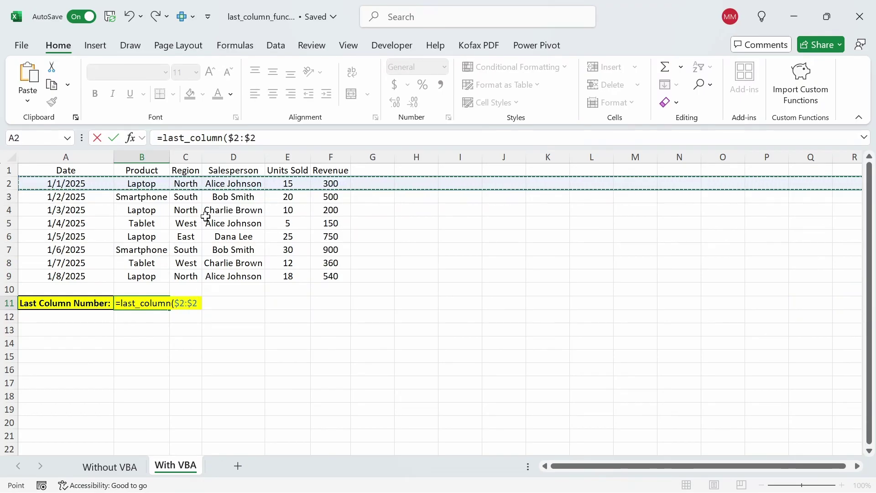
{"action": "type", "text": ")"}
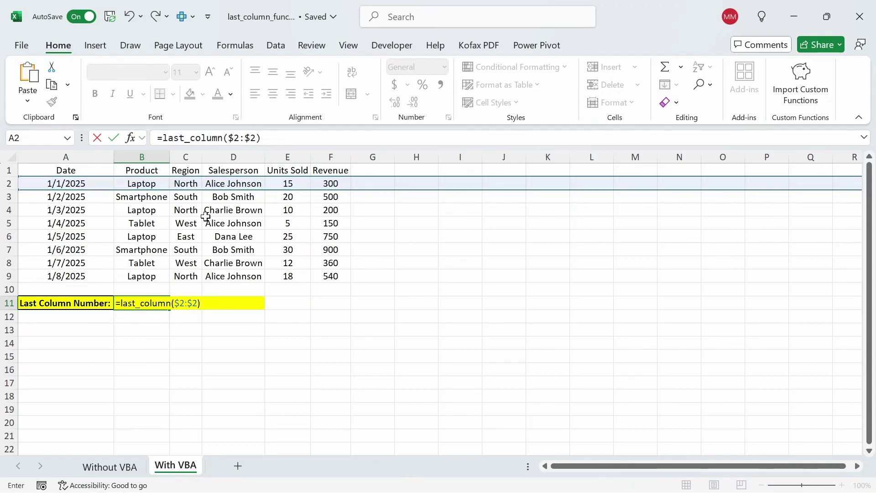
{"action": "key", "text": "Return"}
{"action": "key", "text": "Up"}
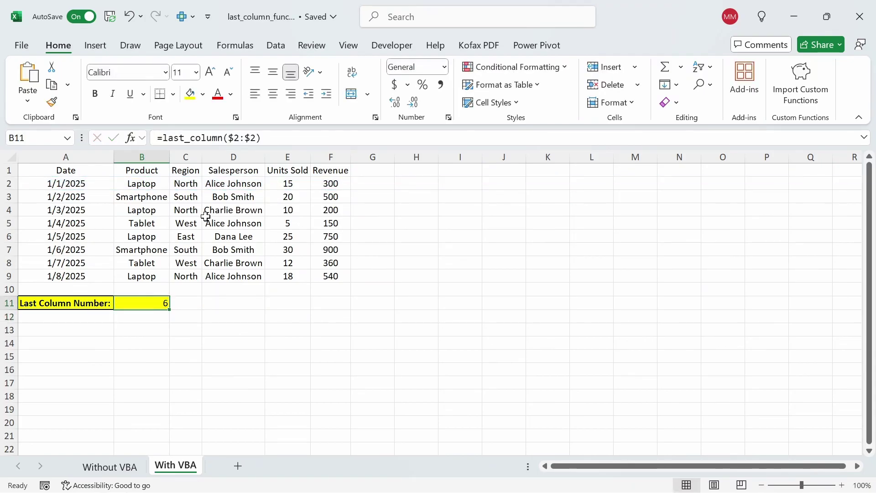
Add test entries 'fgf' in H2 and 'd' in I2.
{"action": "left_click", "coordinate": [415, 184]}
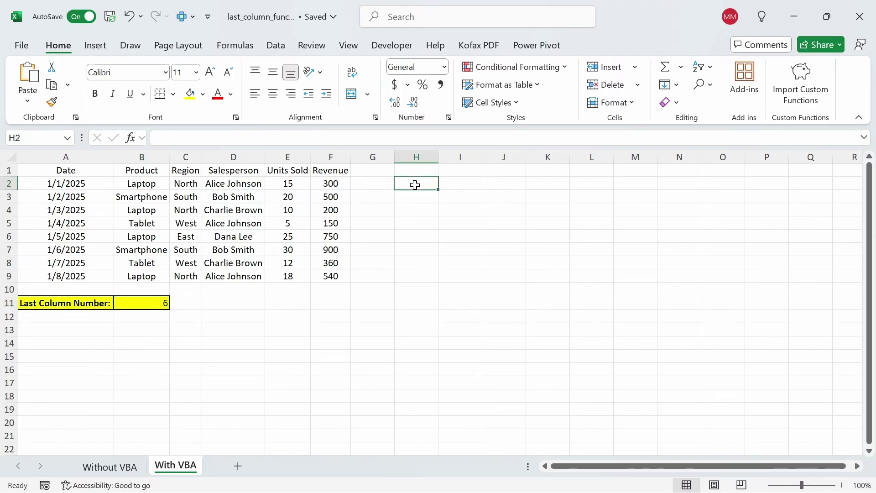
{"action": "type", "text": "fgf"}
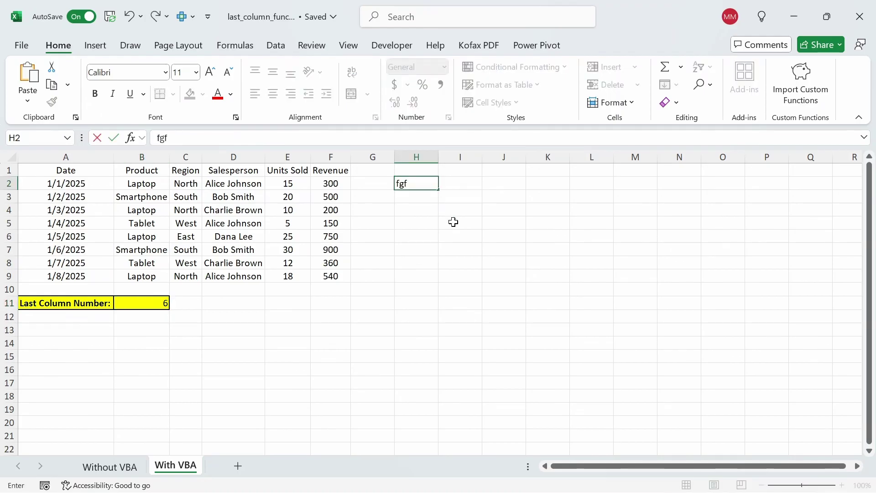
{"action": "key", "text": "Return"}
{"action": "key", "text": "Up"}
{"action": "key", "text": "Right"}
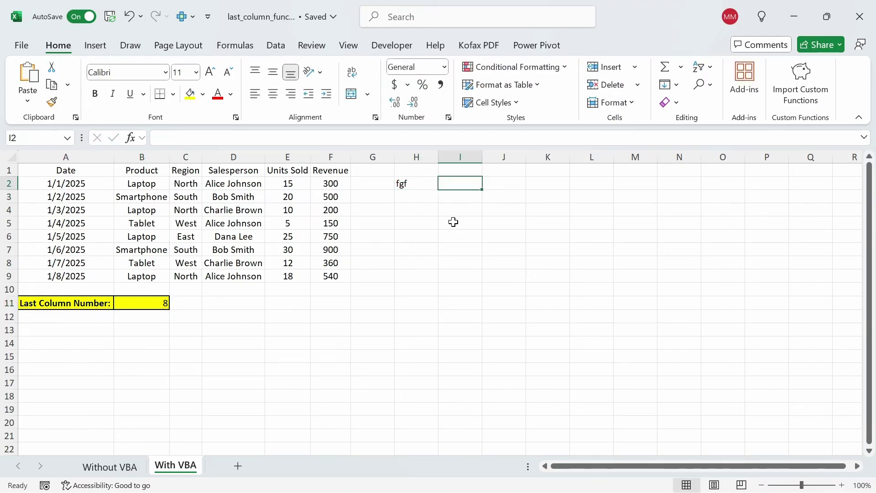
{"action": "type", "text": "d"}
{"action": "key", "text": "Return"}
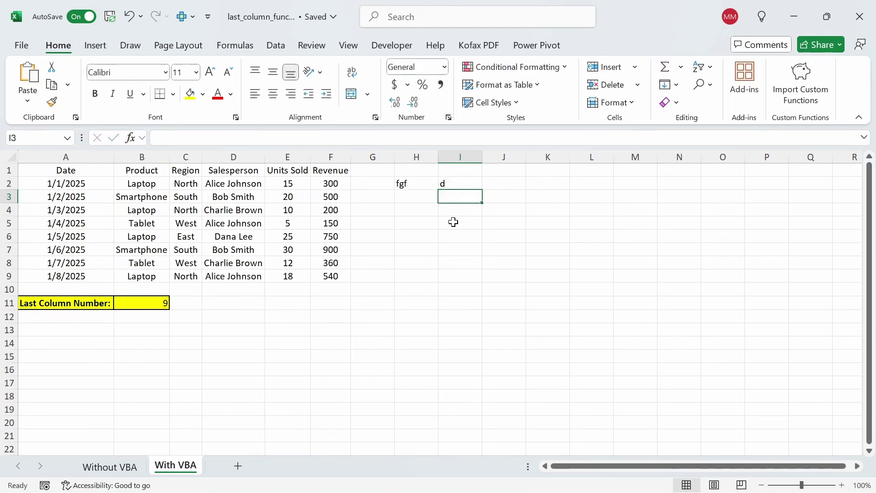
{"action": "key", "text": "Up"}
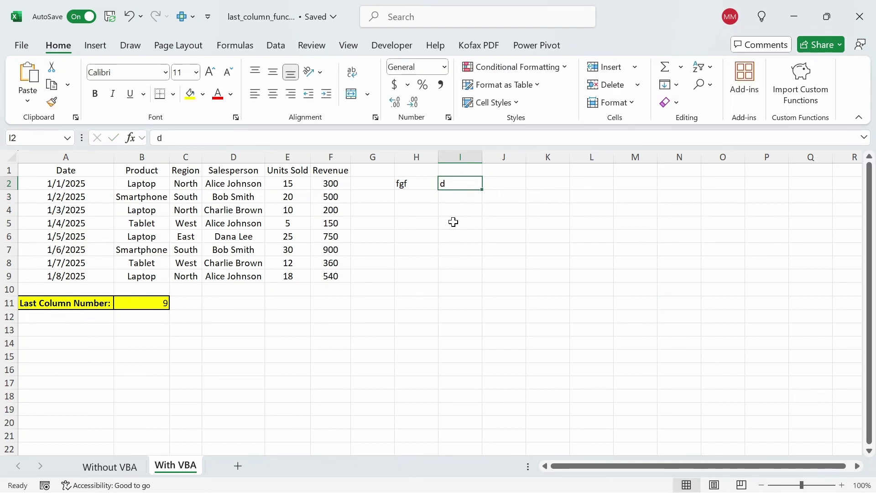
Put 'sfd' in XFD2, the sheet's last column, so B11 shows 16384.
{"action": "key", "text": "ctrl+Right"}
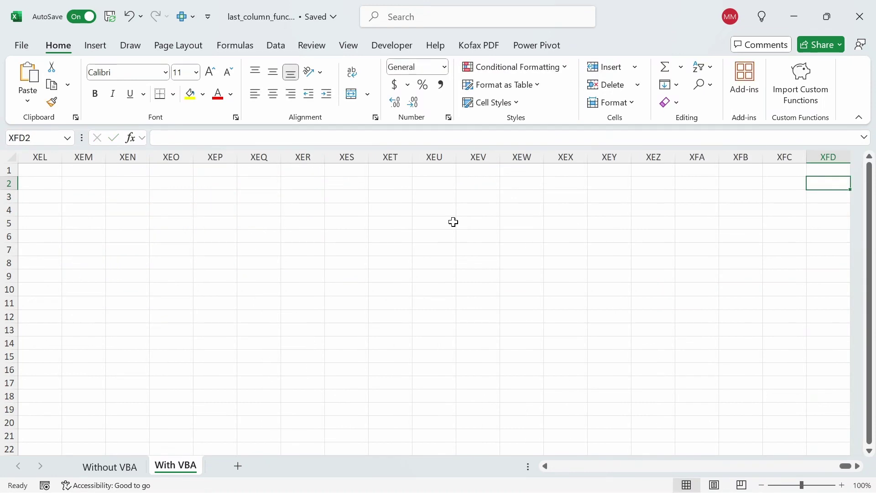
{"action": "type", "text": "sfd"}
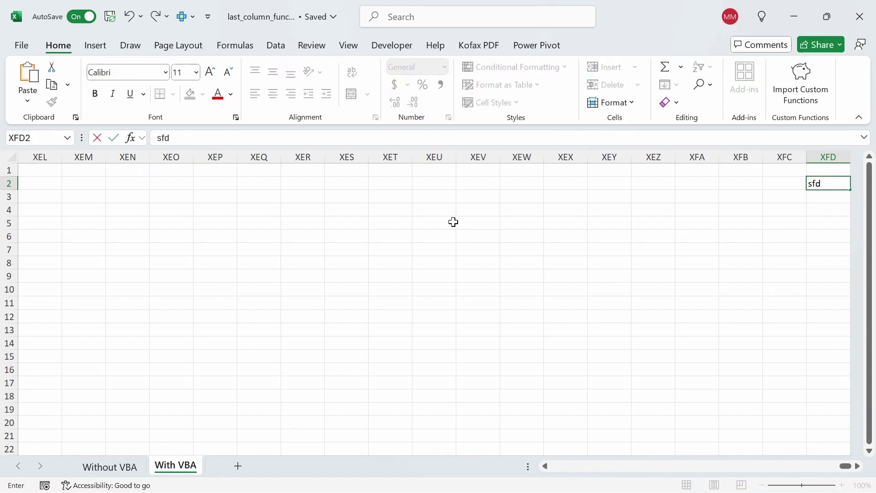
{"action": "key", "text": "Escape"}
{"action": "key", "text": "ctrl+Left"}
{"action": "key", "text": "ctrl+Left"}
{"action": "key", "text": "ctrl+Left"}
{"action": "key", "text": "ctrl+Left"}
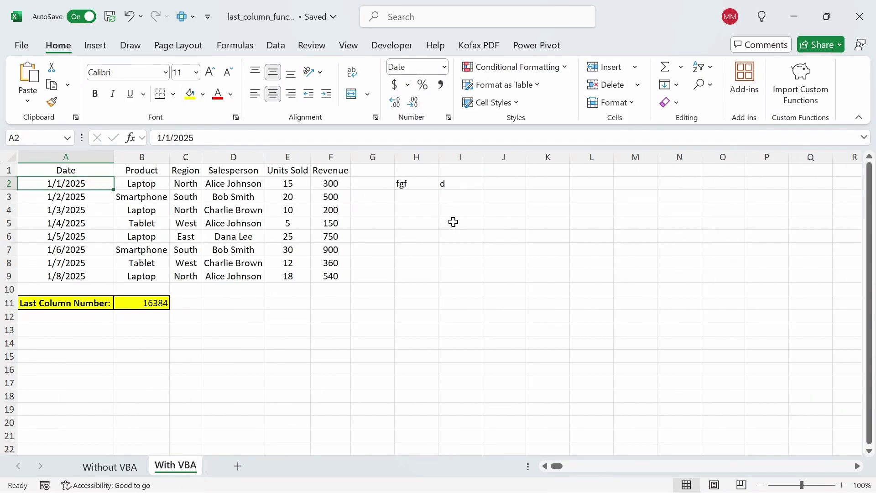